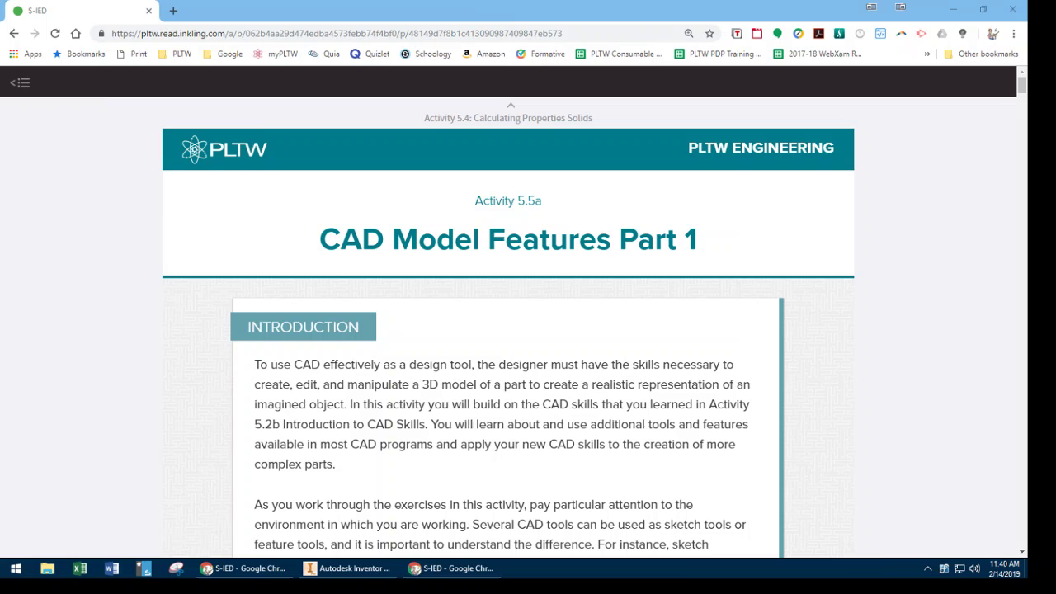
- Switch to Autodesk Inventor and start a 2D sketch on the front XY plane of the empty part
{"action": "left_click", "coordinate": [251, 575]}
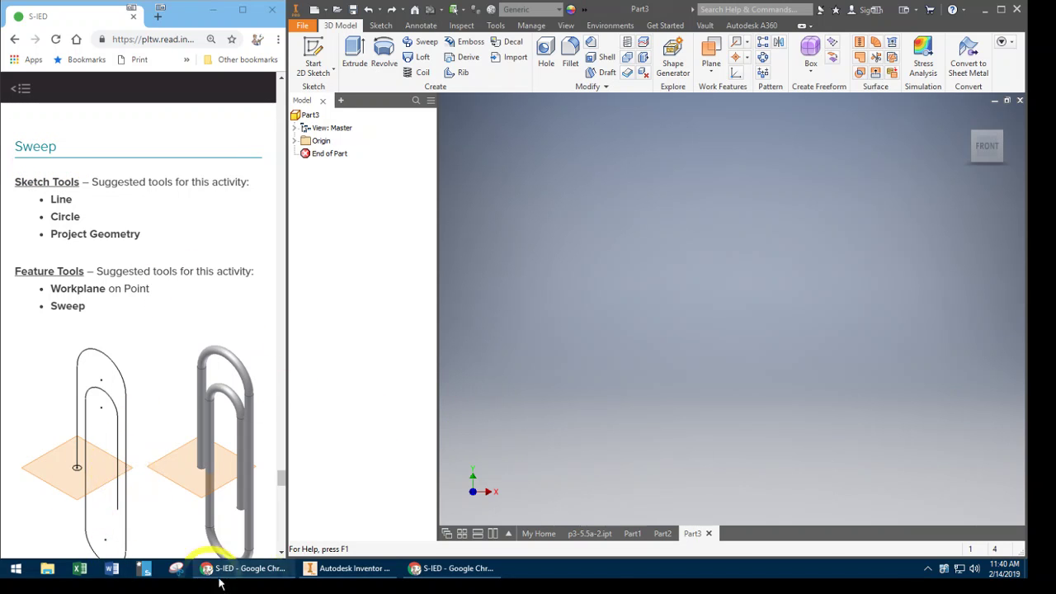
{"action": "left_click", "coordinate": [268, 573]}
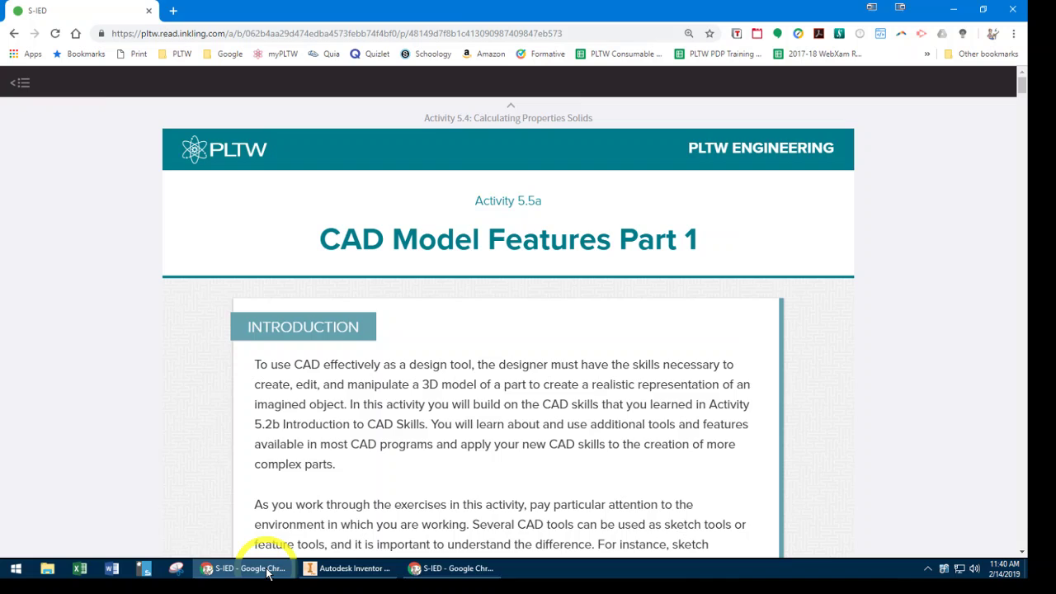
{"action": "left_click", "coordinate": [268, 573]}
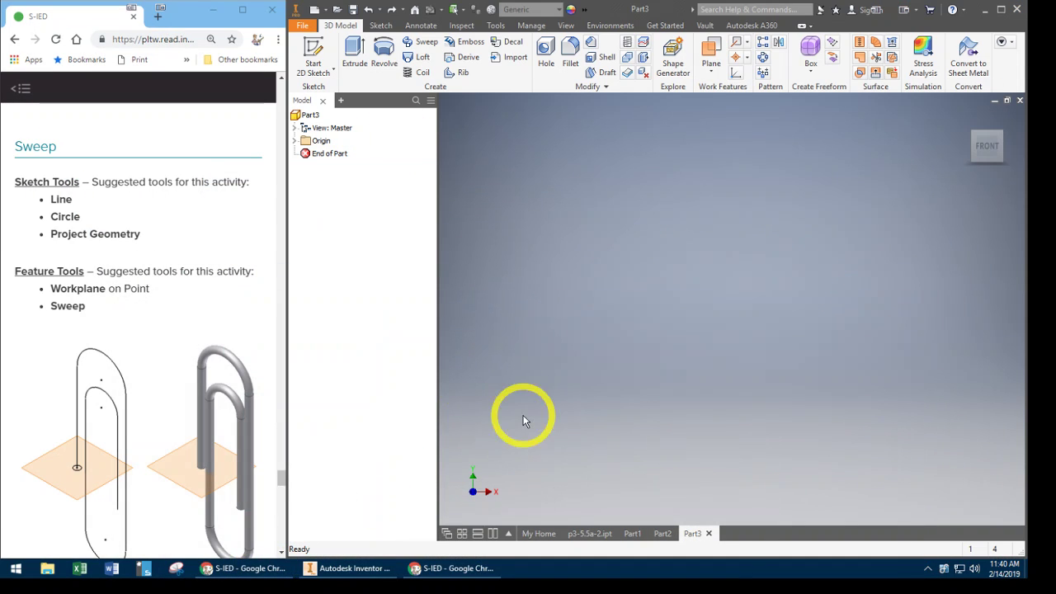
{"action": "left_click", "coordinate": [312, 59]}
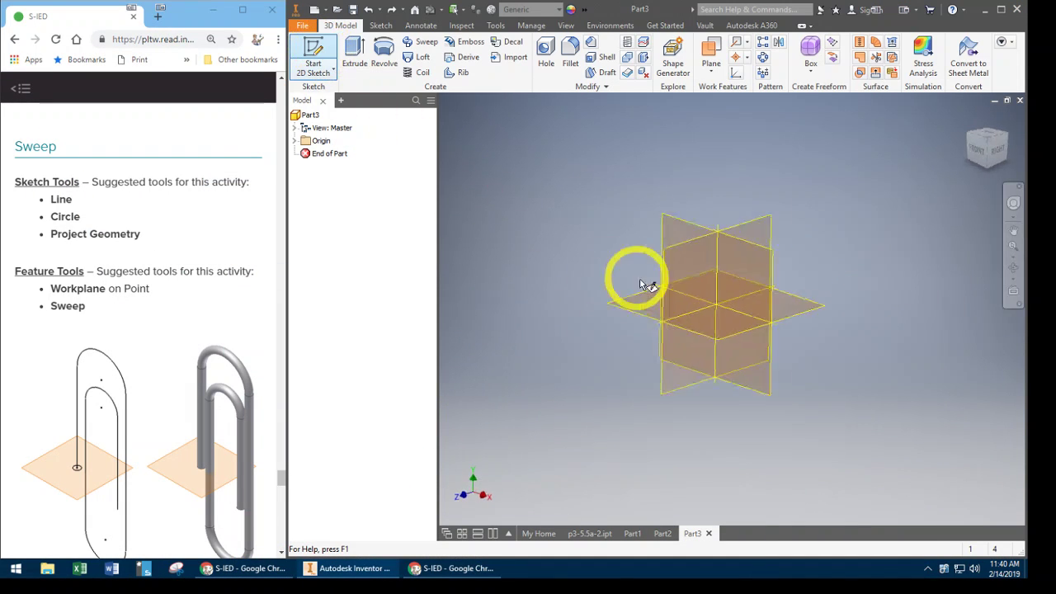
{"action": "left_click", "coordinate": [677, 189]}
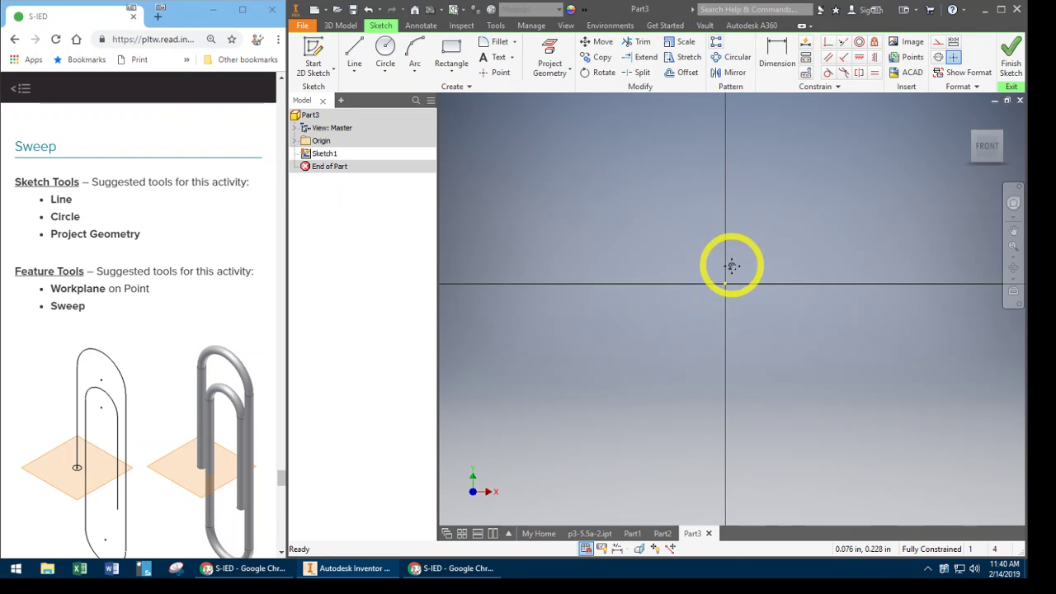
- Draw connected perpendicular lines starting at the origin: 3 in up, 1 in to the right, and 5 in down
{"action": "mouse_move", "coordinate": [732, 265]}
{"action": "middle_mouse_down"}
{"action": "mouse_move", "coordinate": [653, 338]}
{"action": "mouse_move", "coordinate": [573, 385]}
{"action": "mouse_move", "coordinate": [615, 360]}
{"action": "mouse_move", "coordinate": [631, 327]}
{"action": "middle_mouse_up"}
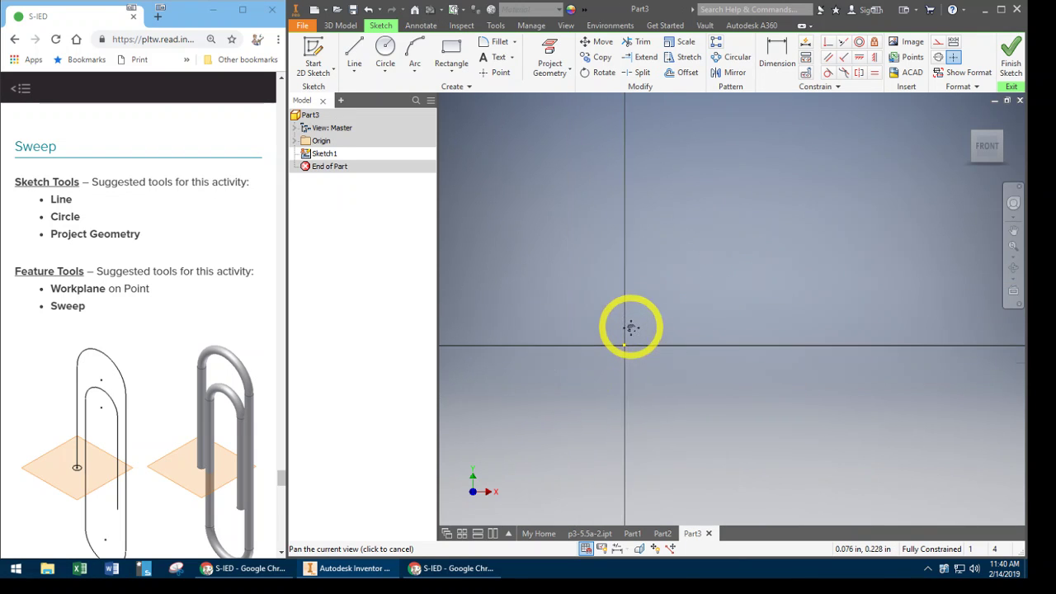
{"action": "left_click", "coordinate": [354, 51]}
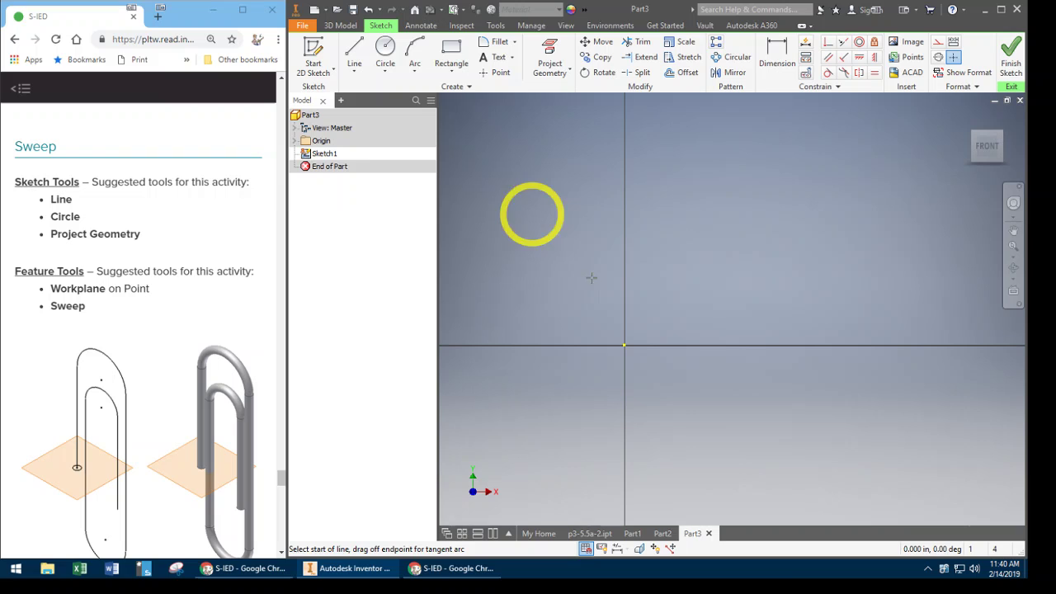
{"action": "left_click", "coordinate": [624, 346]}
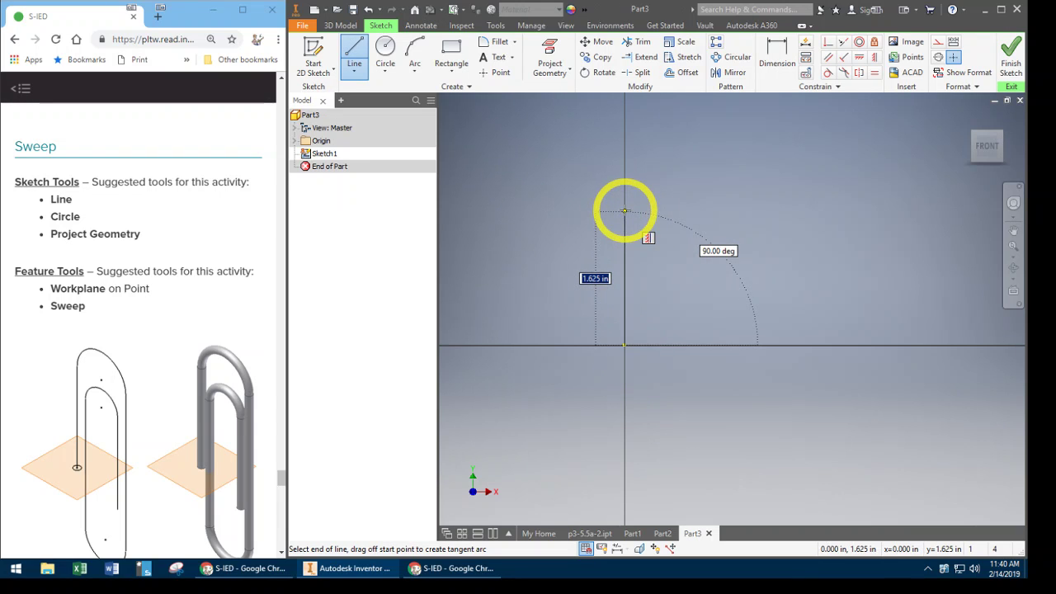
{"action": "type", "text": "3"}
{"action": "key", "text": "Return"}
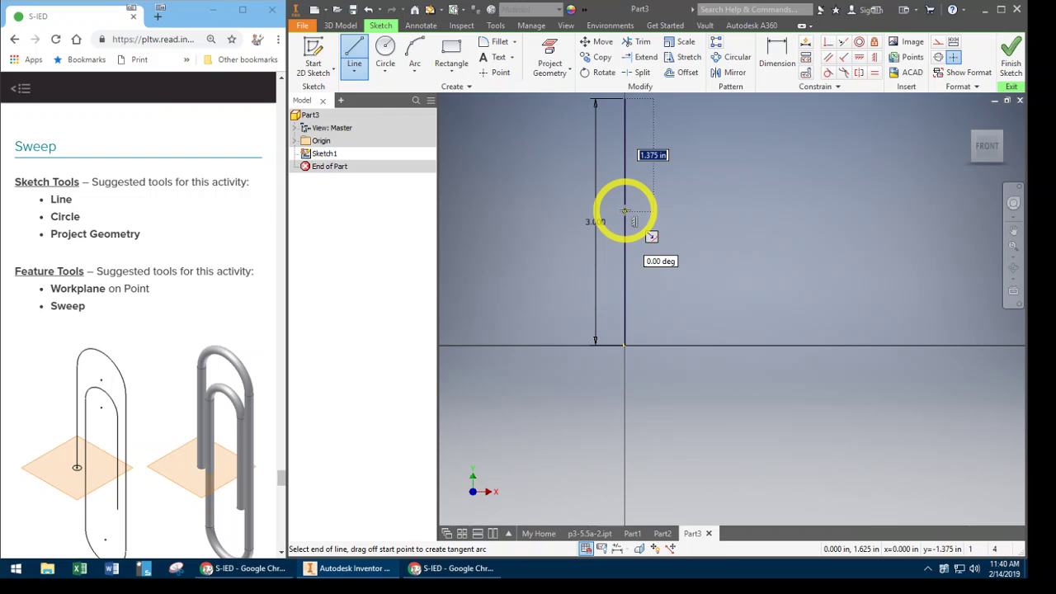
{"action": "scroll", "coordinate": [671, 207], "scroll_direction": "down", "scroll_amount": 2}
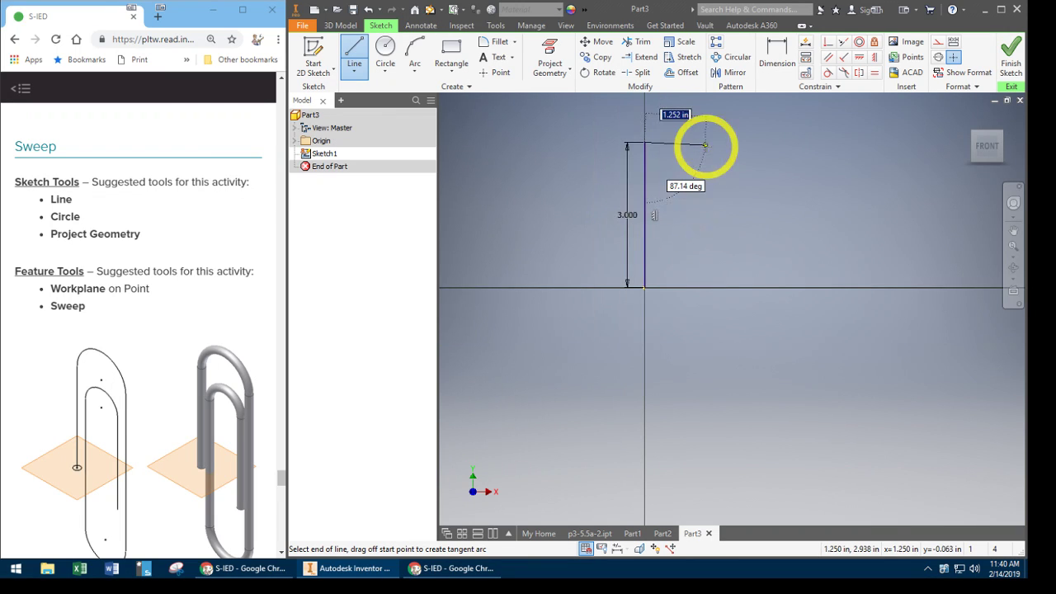
{"action": "type", "text": "1"}
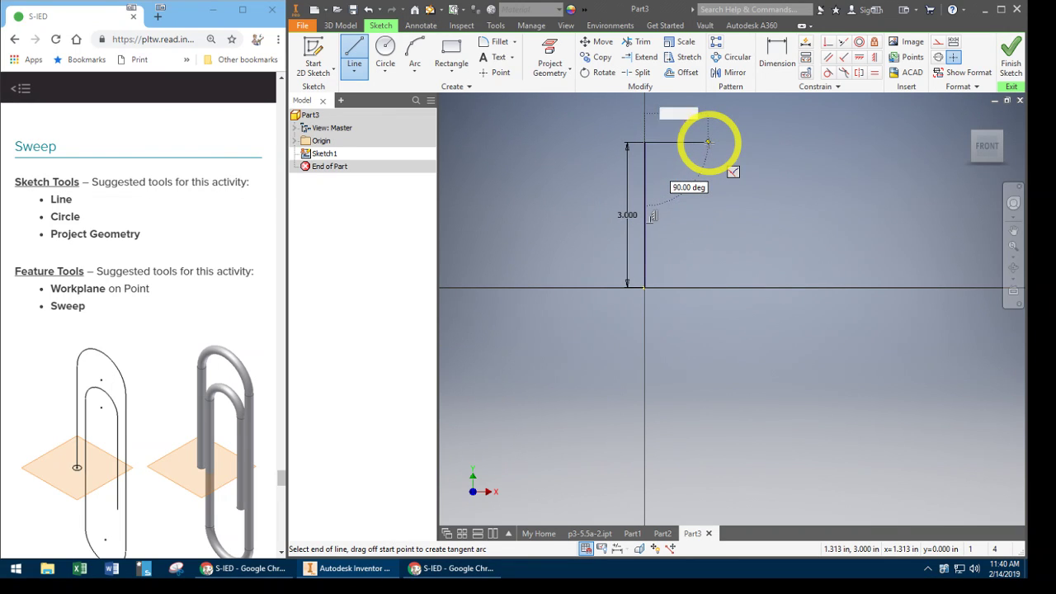
{"action": "key", "text": "Return"}
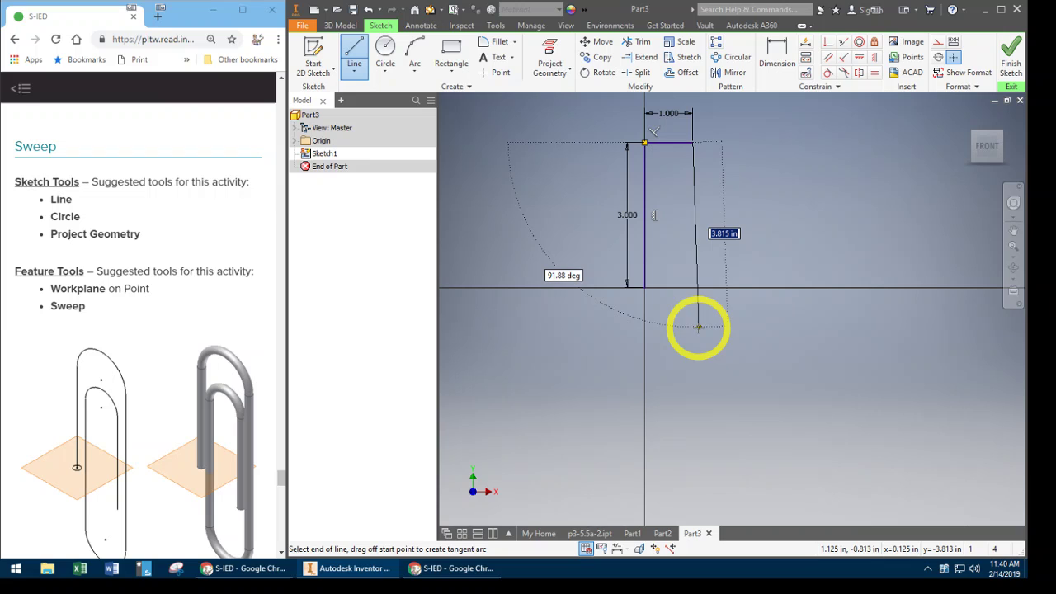
{"action": "type", "text": "5"}
{"action": "key", "text": "Return"}
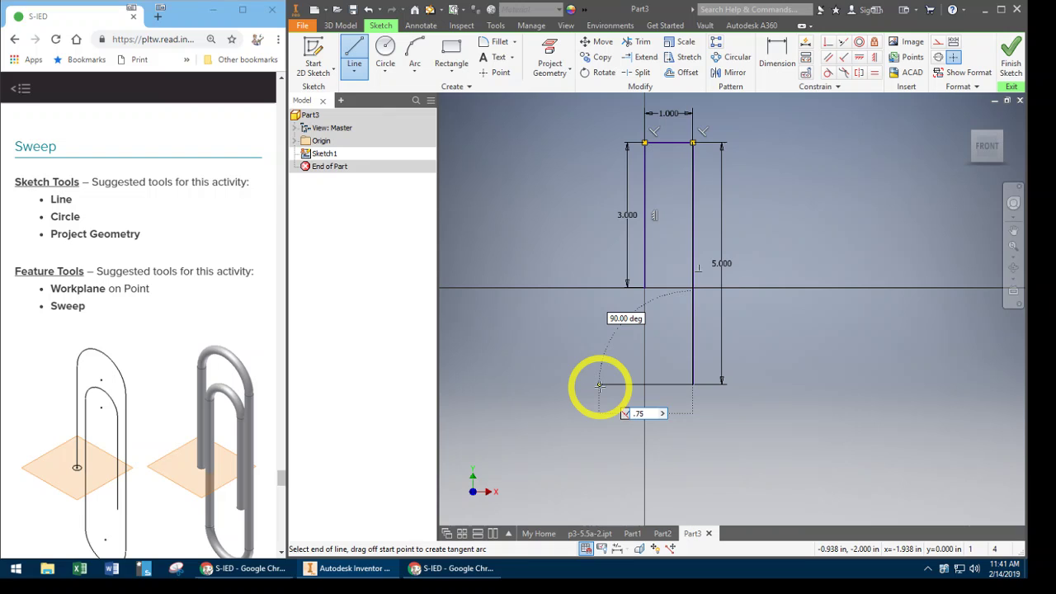
- Continue the line chain inward with segments .75 in left, 4 in up, .5 in right, and 3 in down, and end the line
{"action": "key", "text": "Return"}
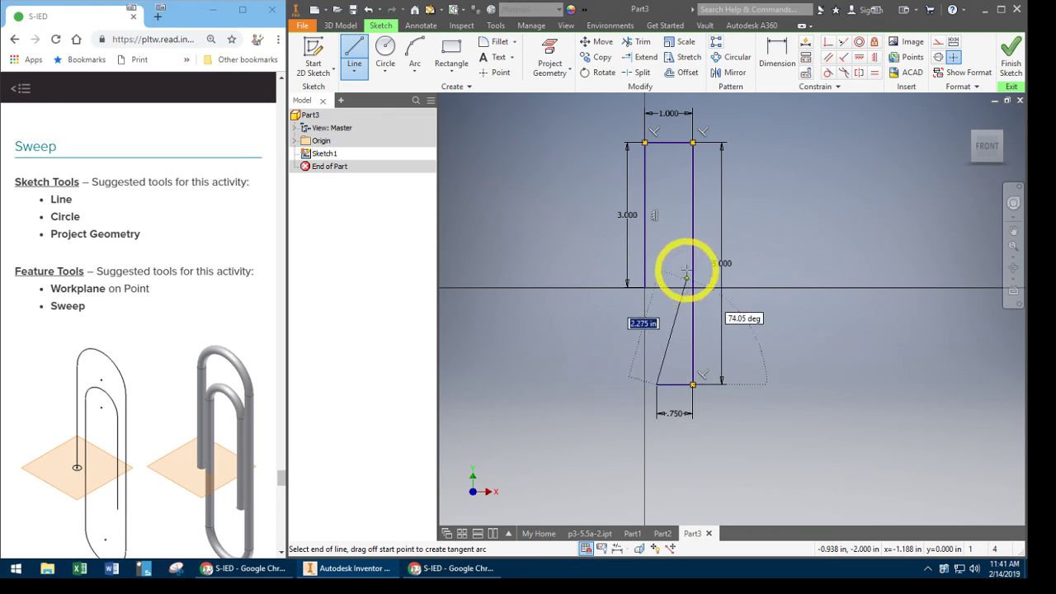
{"action": "type", "text": "4"}
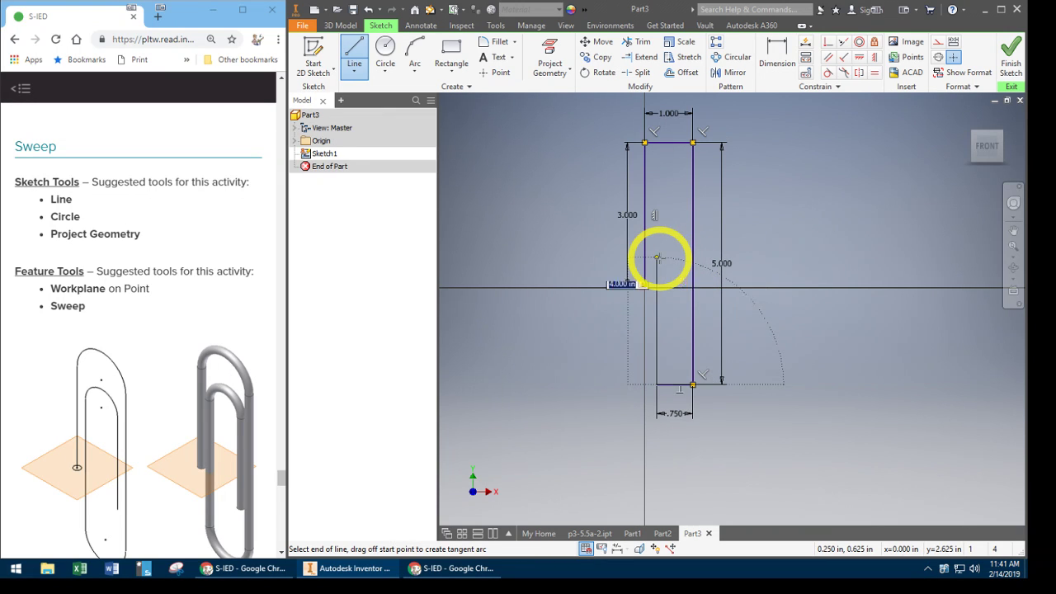
{"action": "key", "text": "Return"}
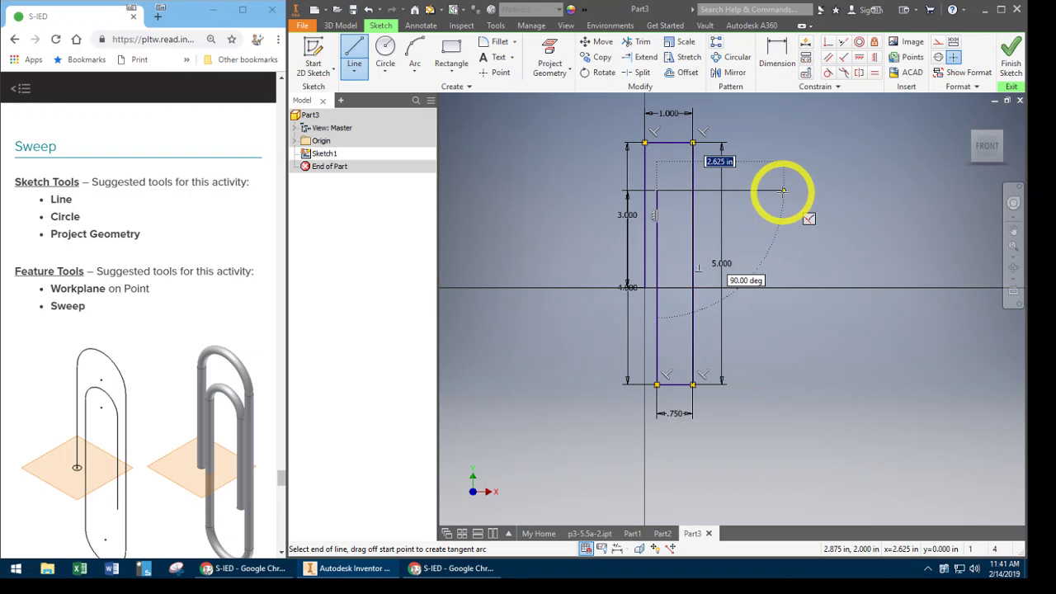
{"action": "type", "text": ".5"}
{"action": "key", "text": "Return"}
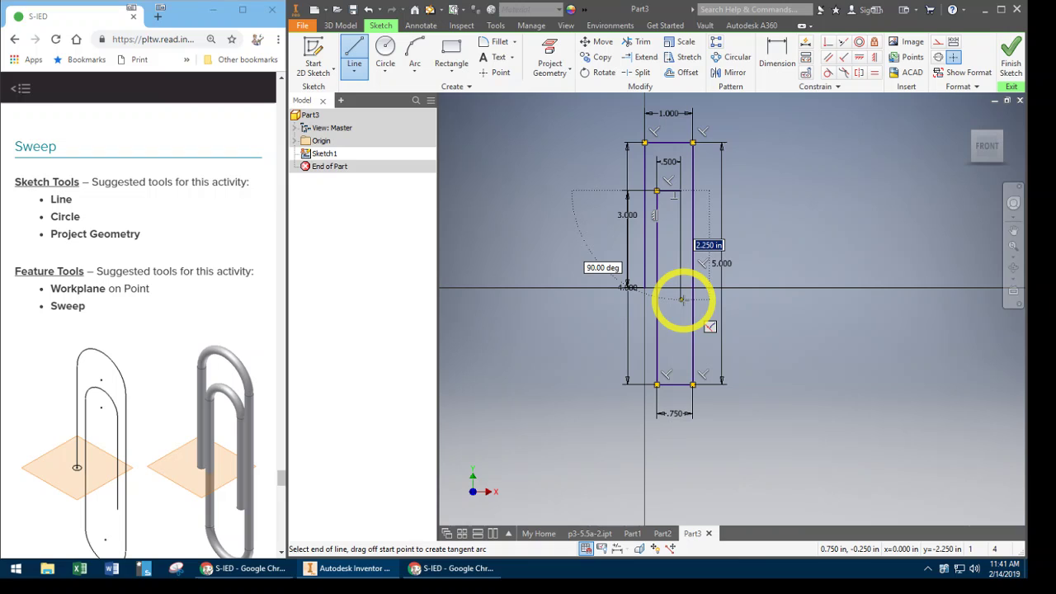
{"action": "type", "text": "3"}
{"action": "key", "text": "Return"}
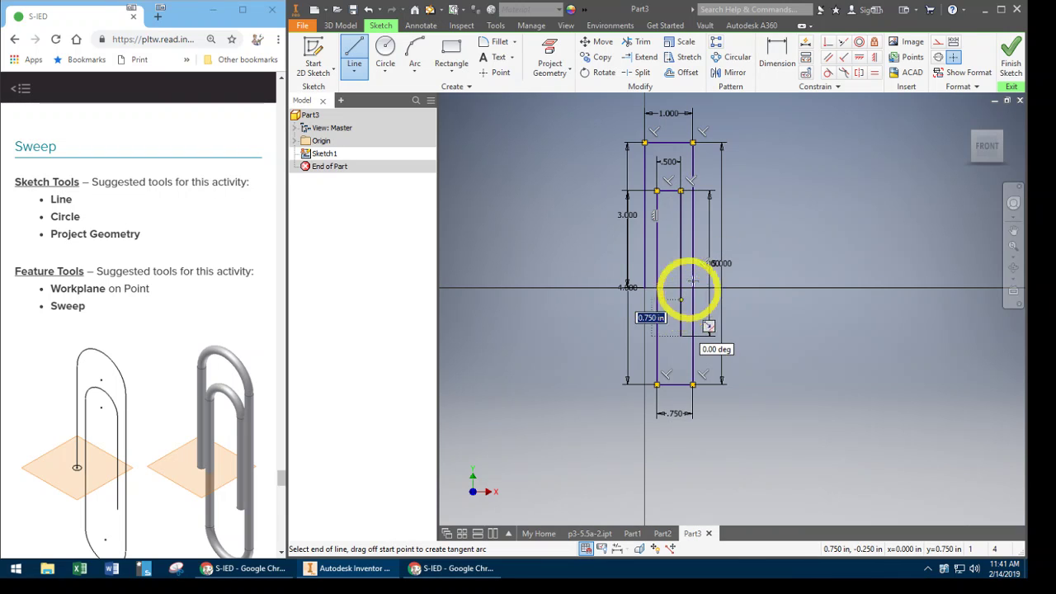
{"action": "key", "text": "Escape"}
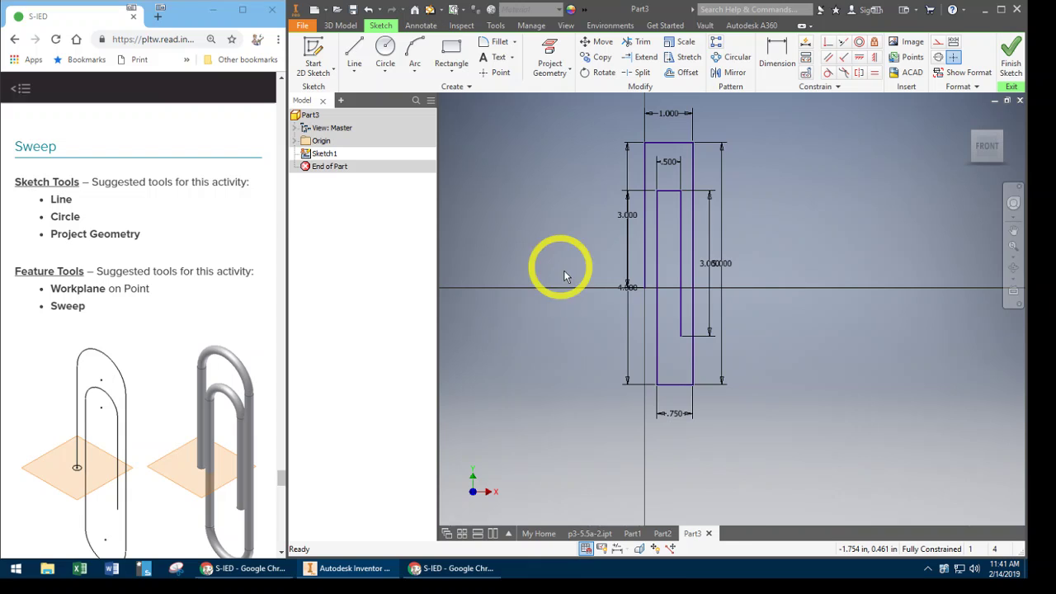
- Spread the overlapping sketch dimensions apart around the paper clip outline so each one is readable
{"action": "mouse_move", "coordinate": [622, 289]}
{"action": "left_mouse_down"}
{"action": "mouse_move", "coordinate": [601, 291]}
{"action": "mouse_move", "coordinate": [617, 283]}
{"action": "left_mouse_up"}
{"action": "left_click_drag", "start_coordinate": [641, 217], "coordinate": [579, 223]}
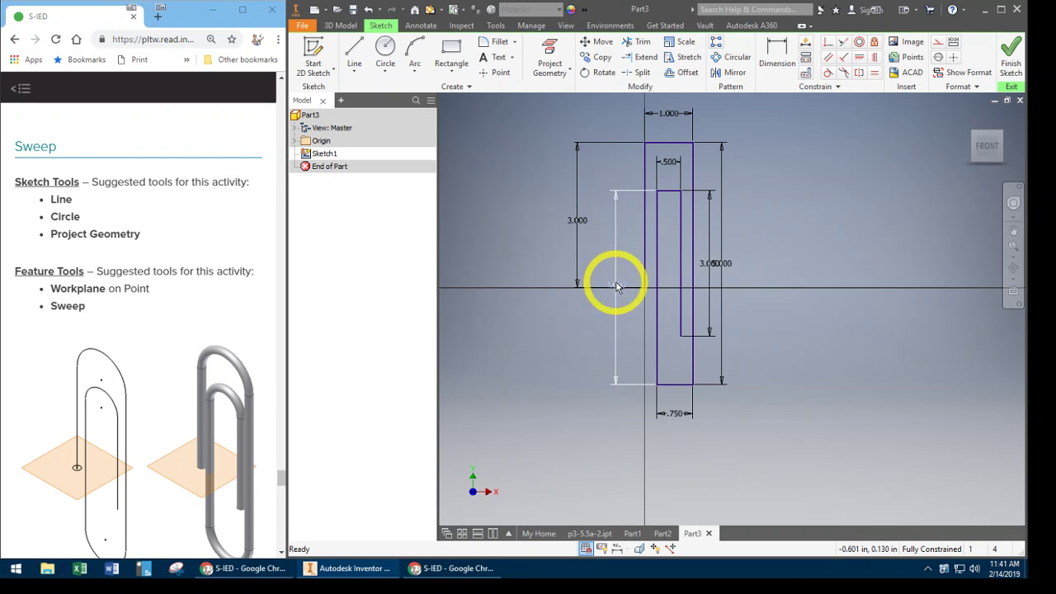
{"action": "left_click_drag", "start_coordinate": [616, 283], "coordinate": [580, 244]}
{"action": "left_click_drag", "start_coordinate": [732, 262], "coordinate": [778, 268]}
{"action": "left_click_drag", "start_coordinate": [698, 270], "coordinate": [721, 261]}
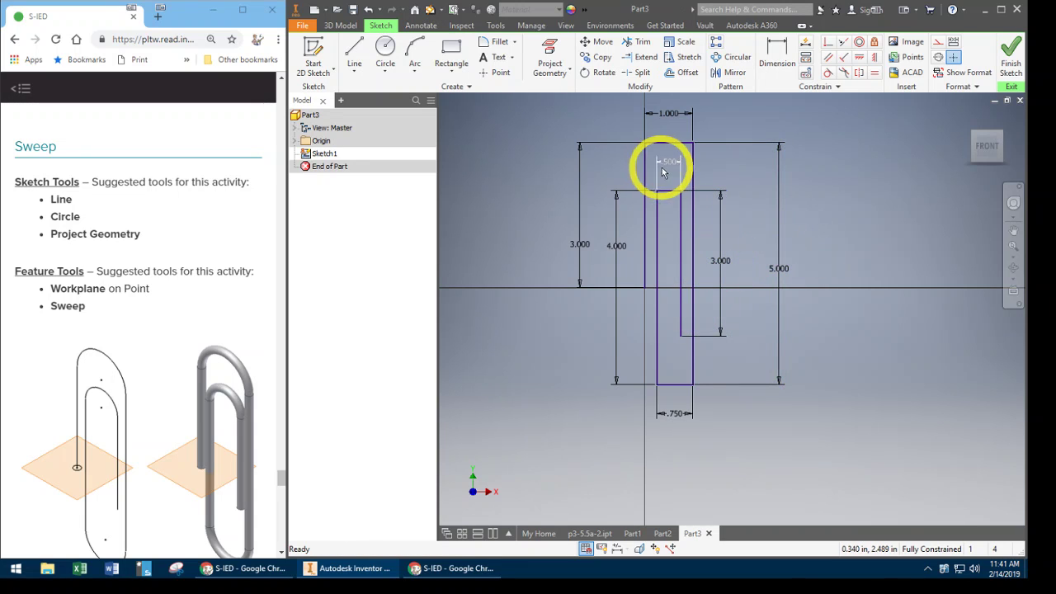
{"action": "left_click_drag", "start_coordinate": [667, 160], "coordinate": [667, 151]}
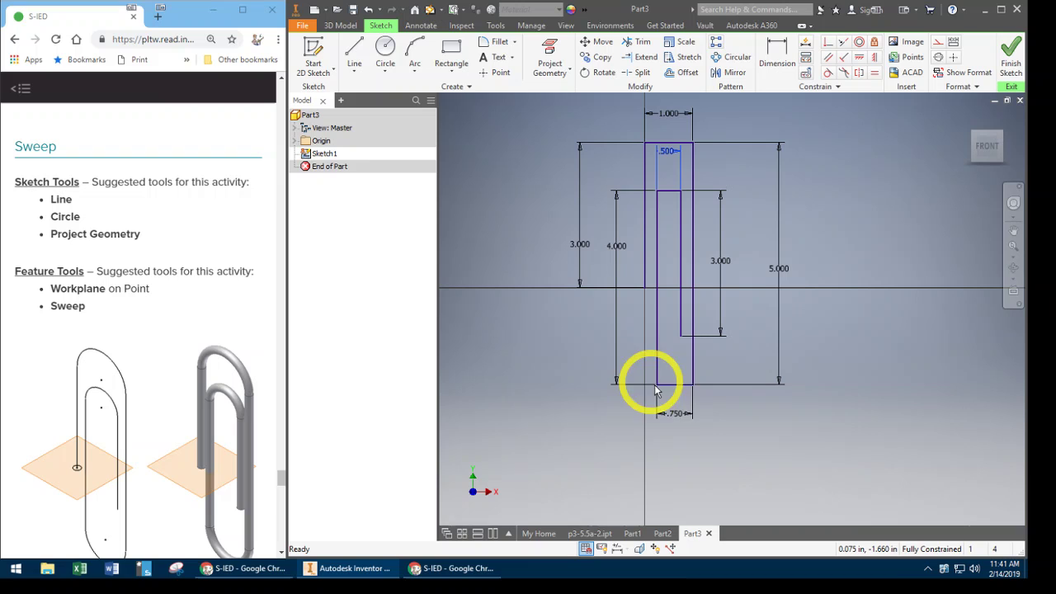
{"action": "left_click_drag", "start_coordinate": [678, 420], "coordinate": [680, 437]}
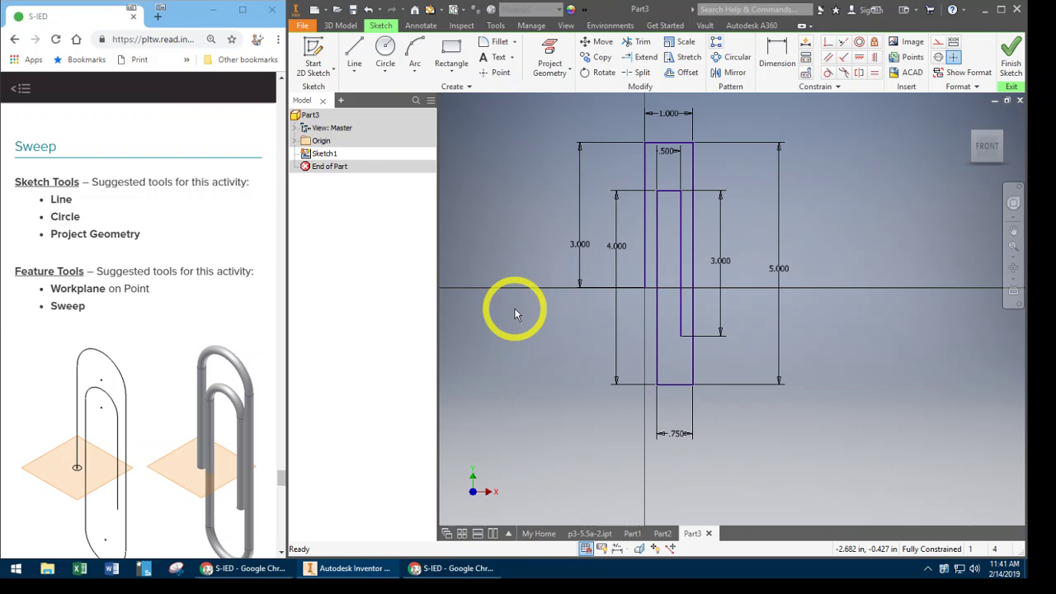
- Draw a three-point arc with a .5 in radius above the outline's 1 in top line, joining its endpoints
{"action": "left_click", "coordinate": [416, 55]}
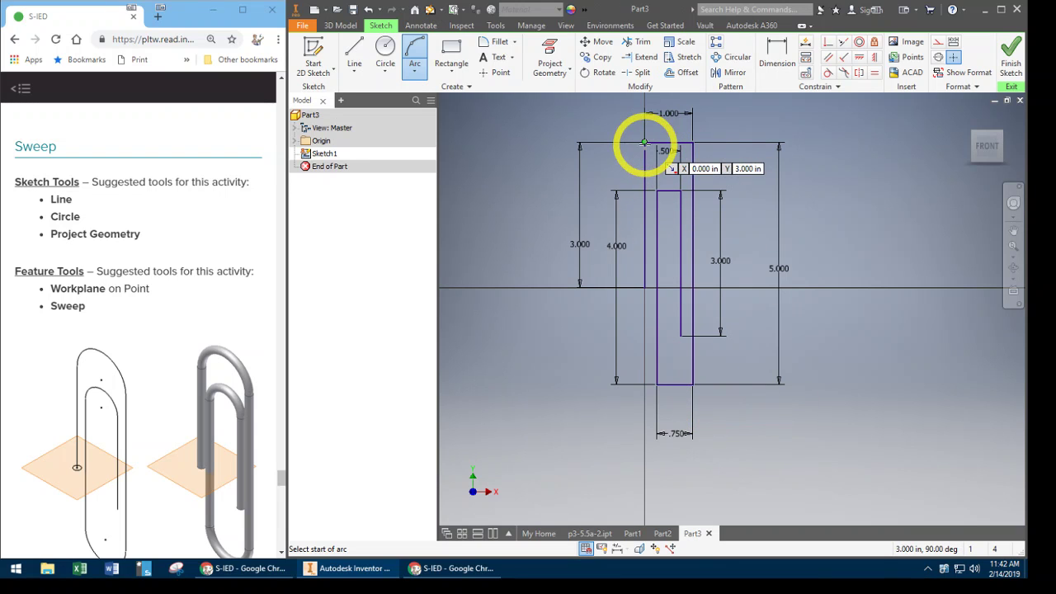
{"action": "left_click", "coordinate": [645, 144]}
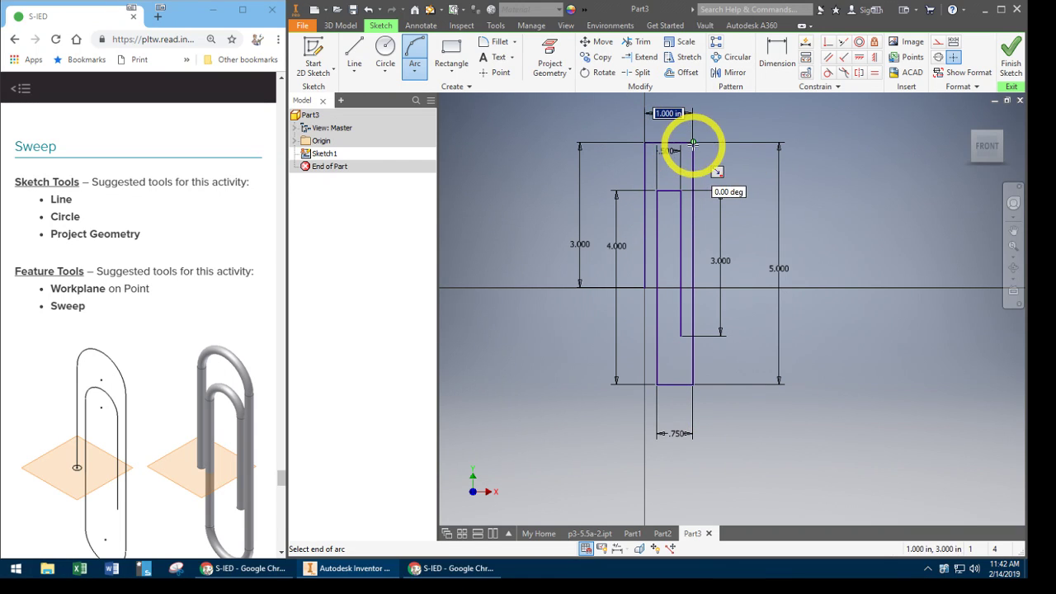
{"action": "left_click", "coordinate": [693, 143]}
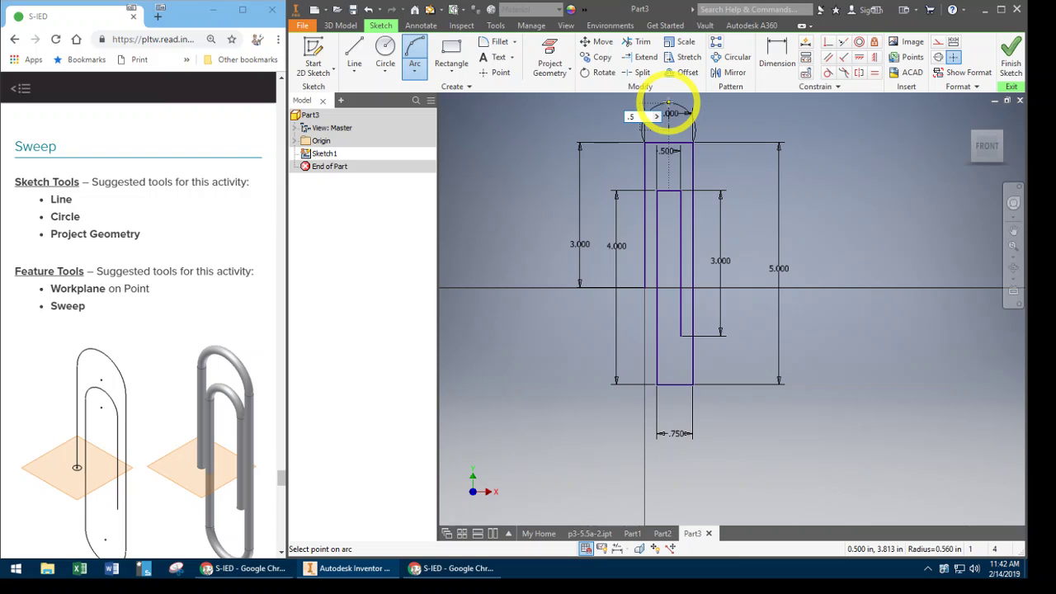
{"action": "key", "text": "Return"}
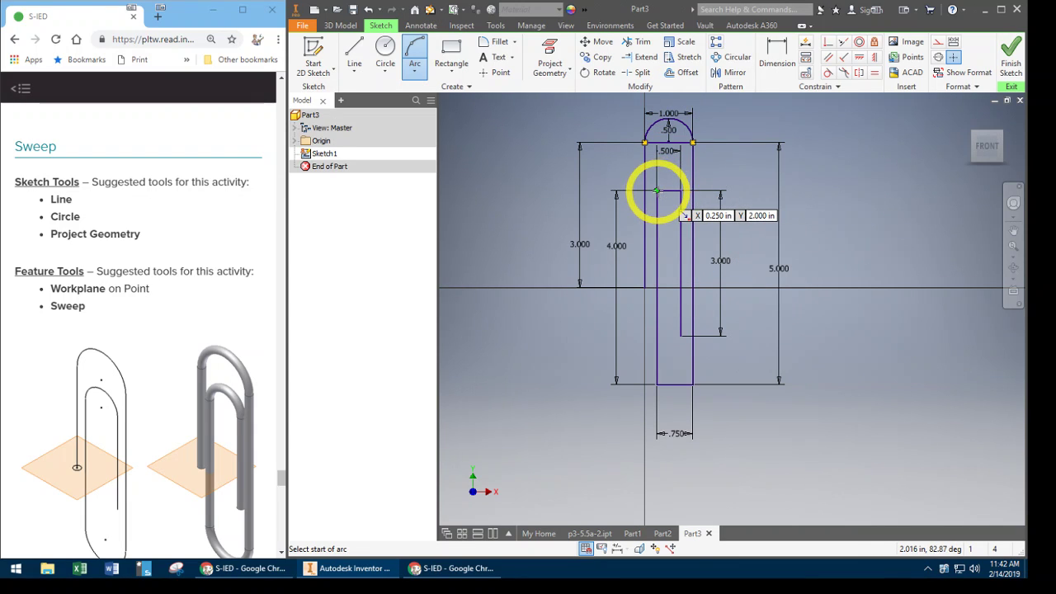
- Draw an arc with a .25 in radius above the inner .5 in line, joining its endpoints
{"action": "left_click", "coordinate": [657, 191]}
{"action": "left_click", "coordinate": [681, 191]}
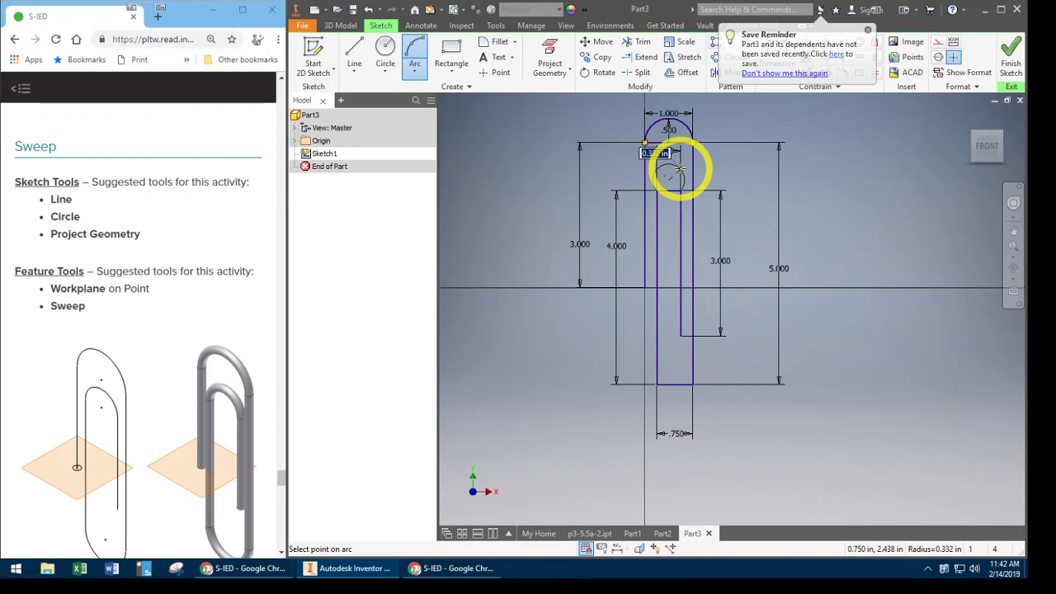
{"action": "type", "text": ".25"}
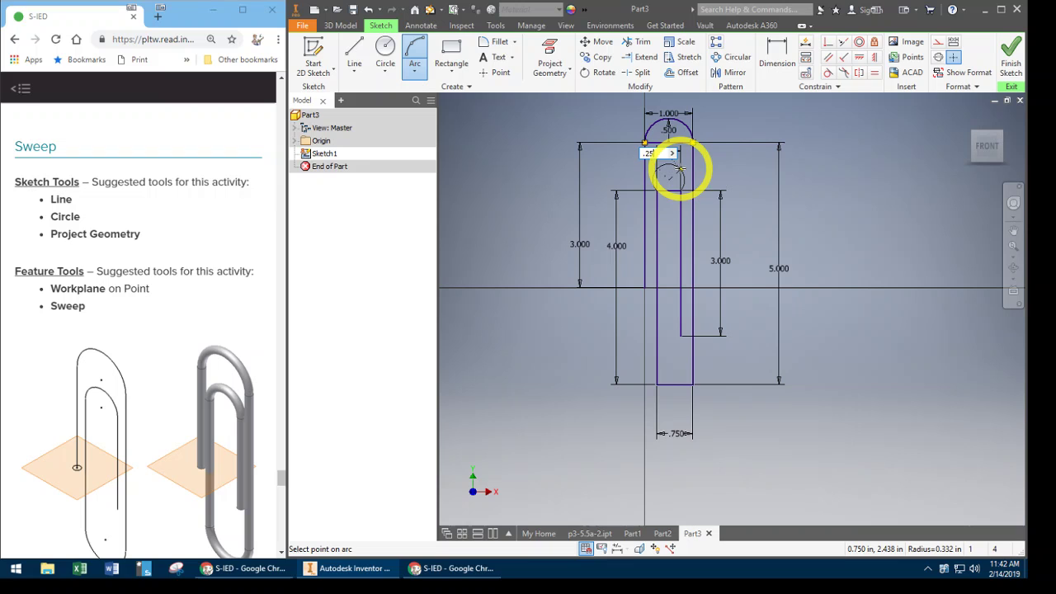
{"action": "key", "text": "Return"}
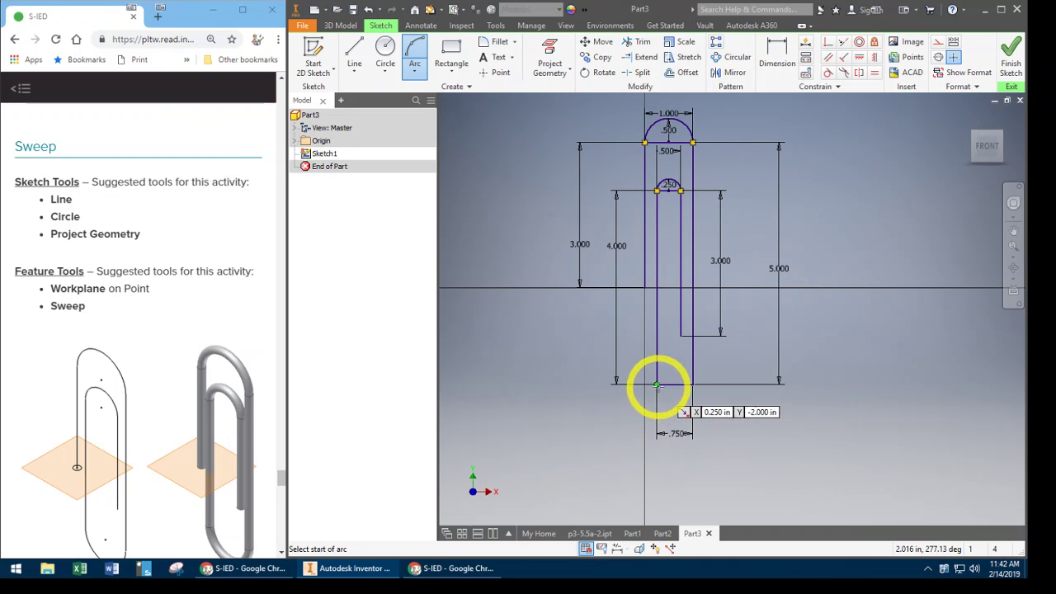
- Draw an arc with a .375 in radius below the .75 in bottom line, joining its endpoints, and end the arc command
{"action": "left_click", "coordinate": [657, 383]}
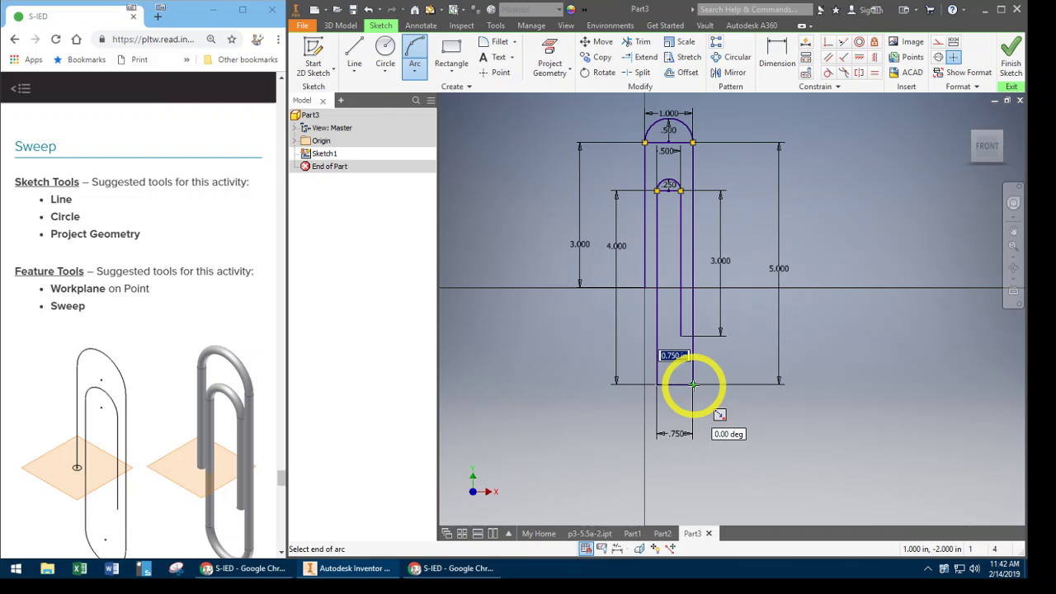
{"action": "left_click", "coordinate": [693, 384]}
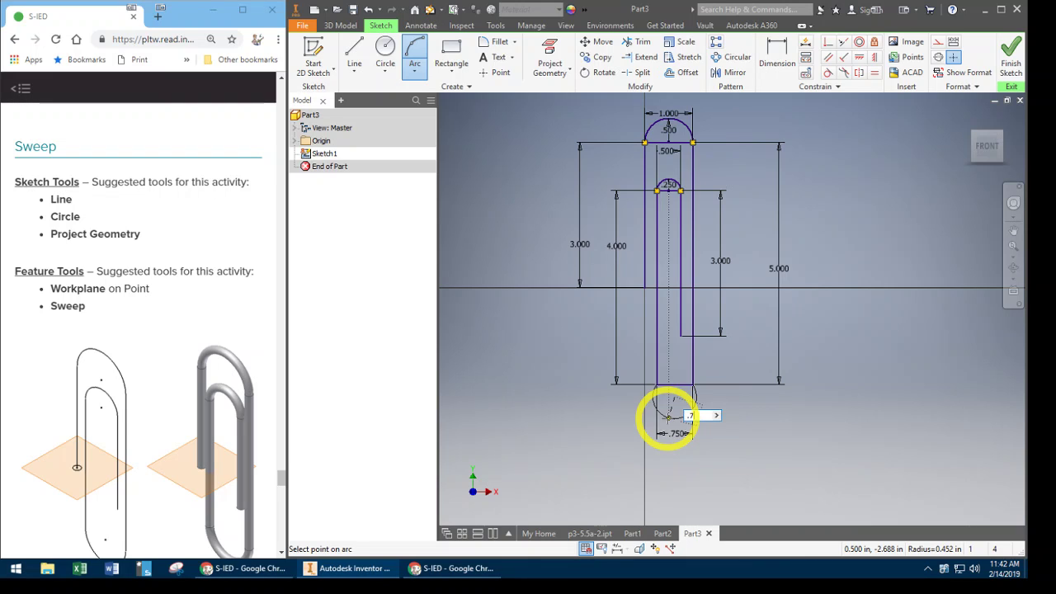
{"action": "left_click", "coordinate": [668, 417]}
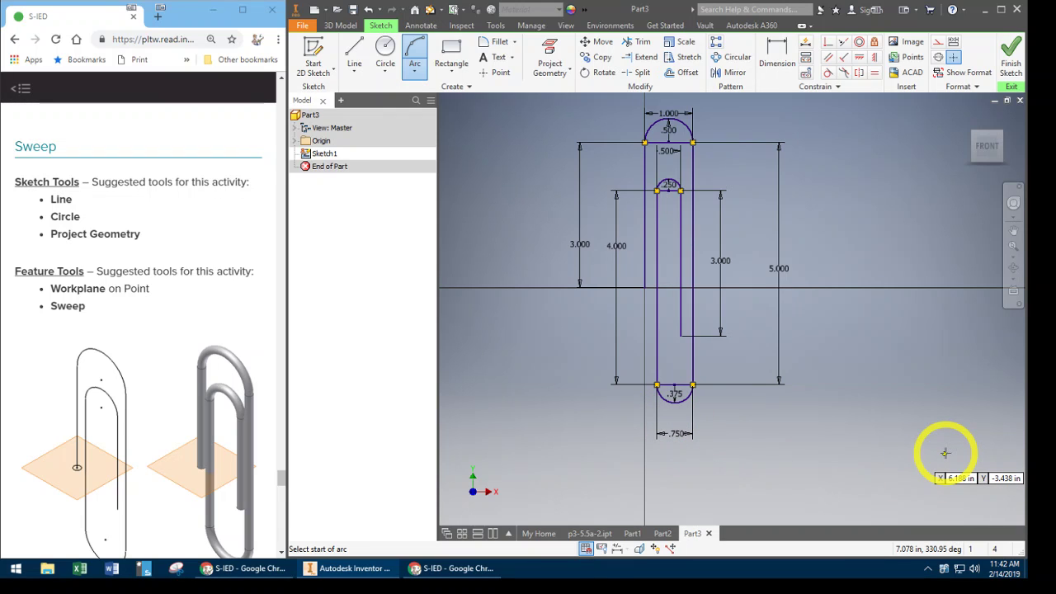
{"action": "key", "text": "Escape"}
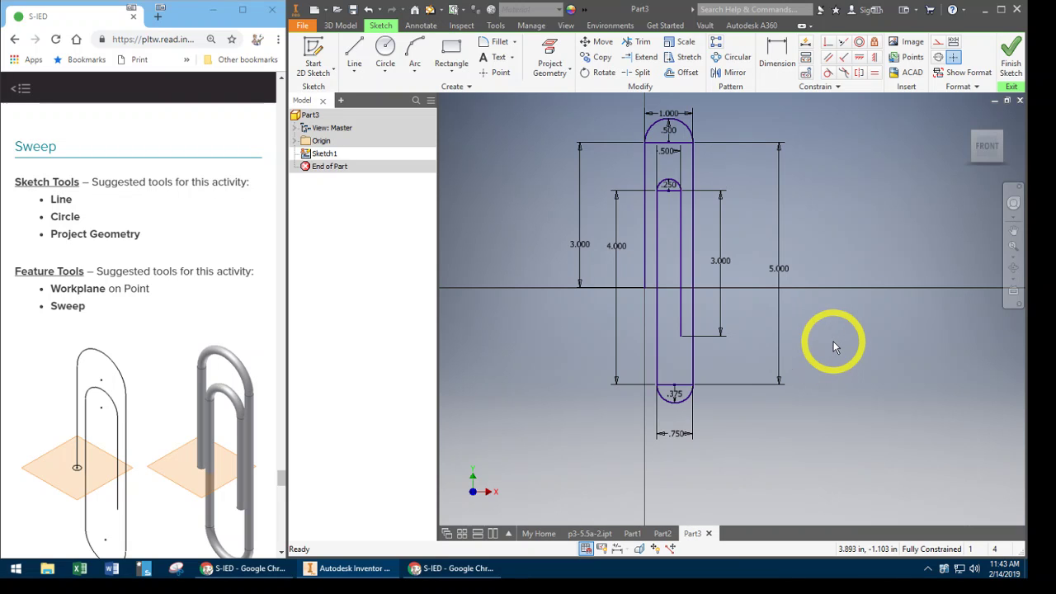
- Remove the three straight lines closing off the 1 in, .5 in and .75 in arc ends, and finish the path sketch
{"action": "left_click", "coordinate": [681, 147]}
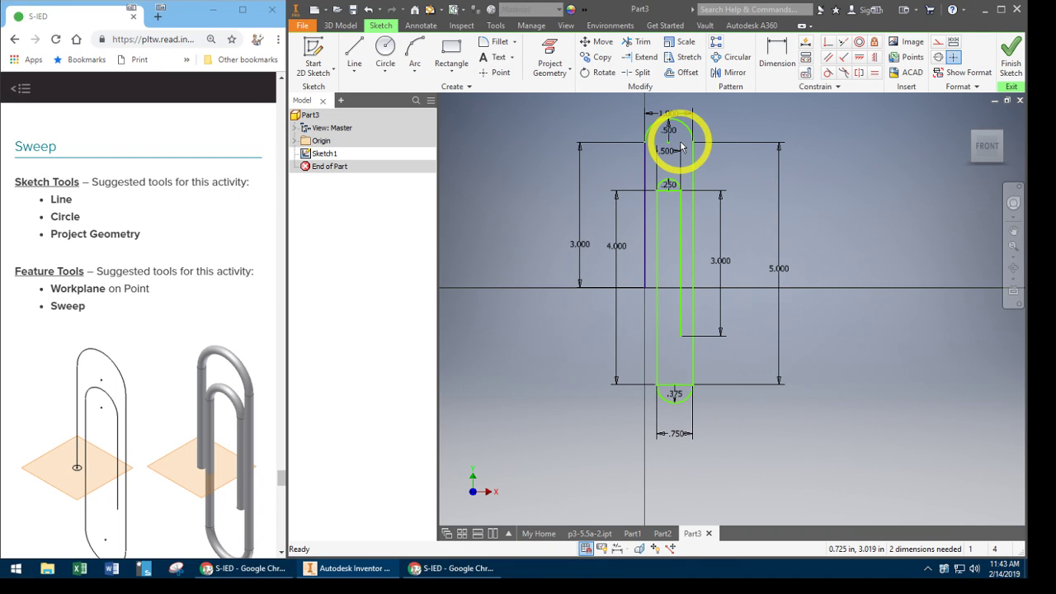
{"action": "left_click", "coordinate": [673, 191]}
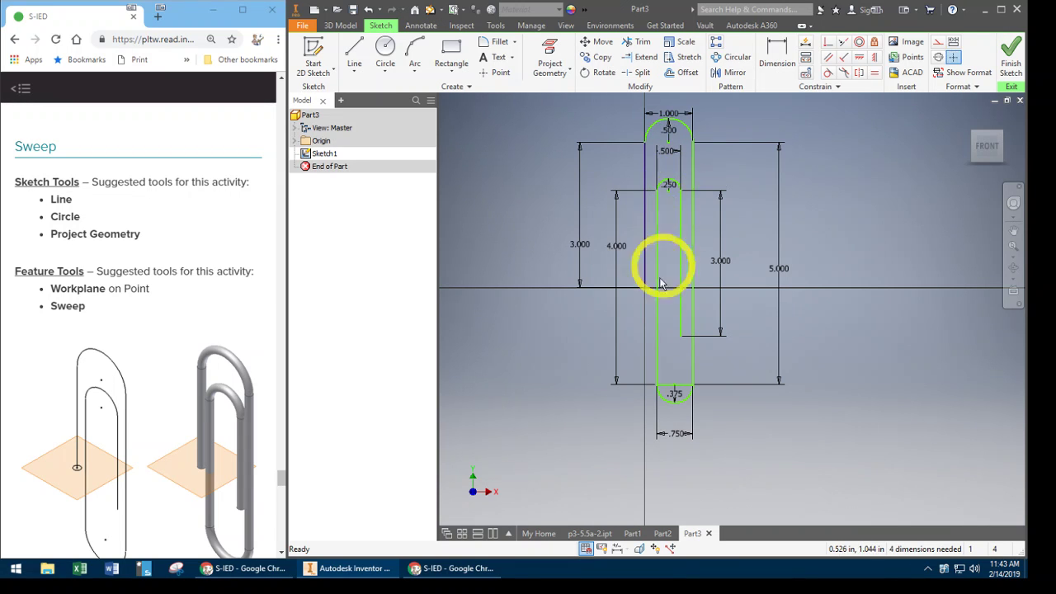
{"action": "left_click", "coordinate": [682, 386]}
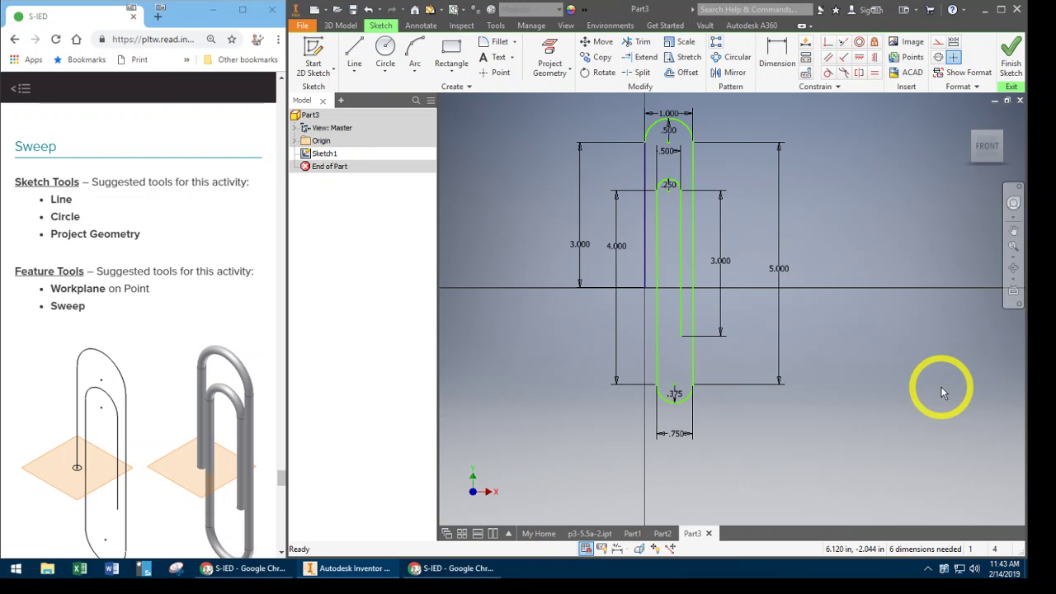
{"action": "left_click", "coordinate": [1006, 51]}
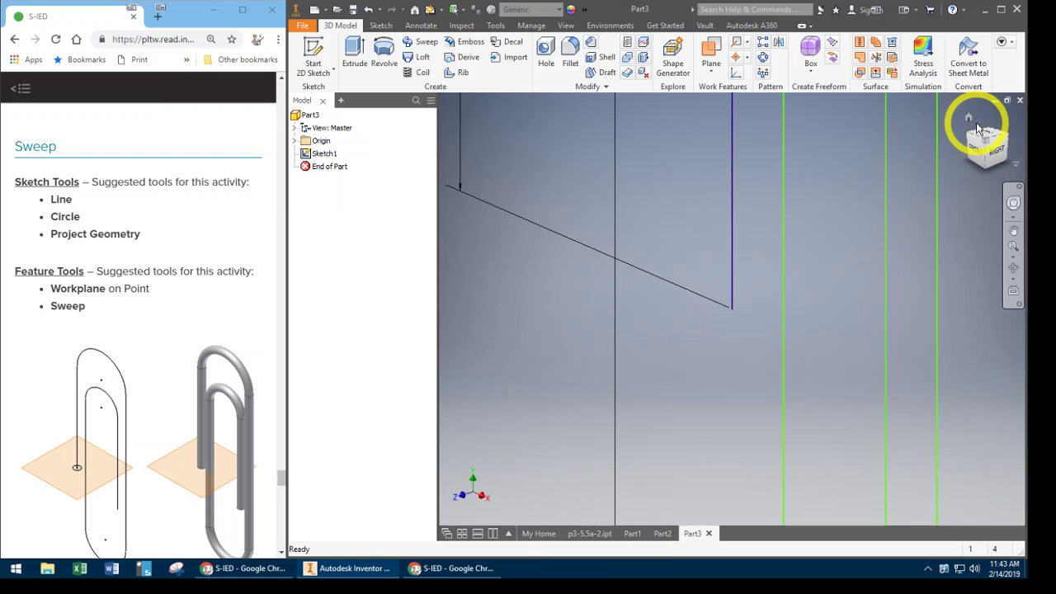
{"action": "left_click", "coordinate": [970, 118]}
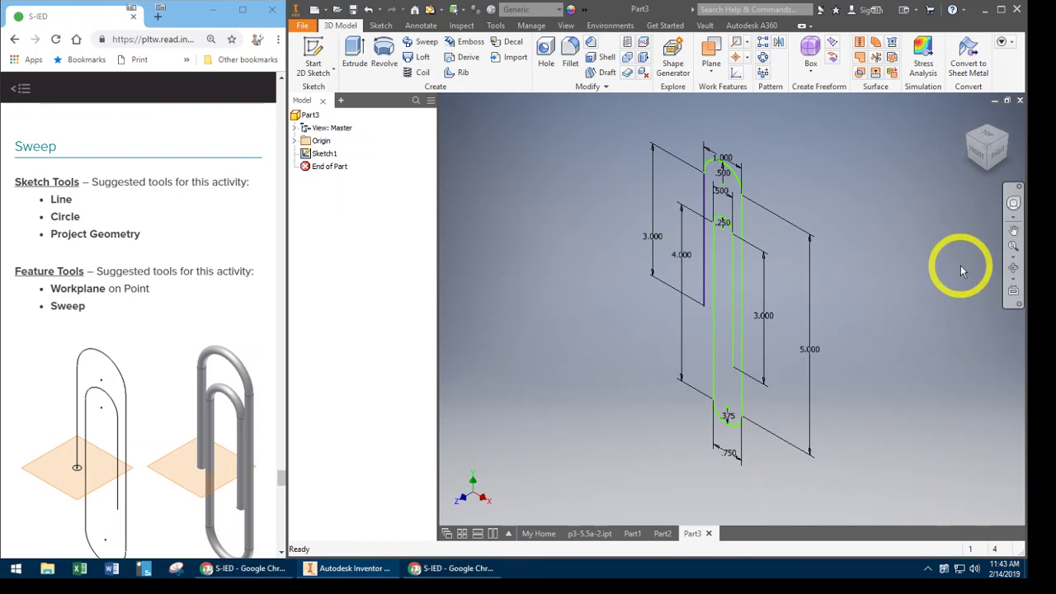
- Create a work plane perpendicular to the outer 3 in line through its open lower endpoint
{"action": "left_click", "coordinate": [711, 66]}
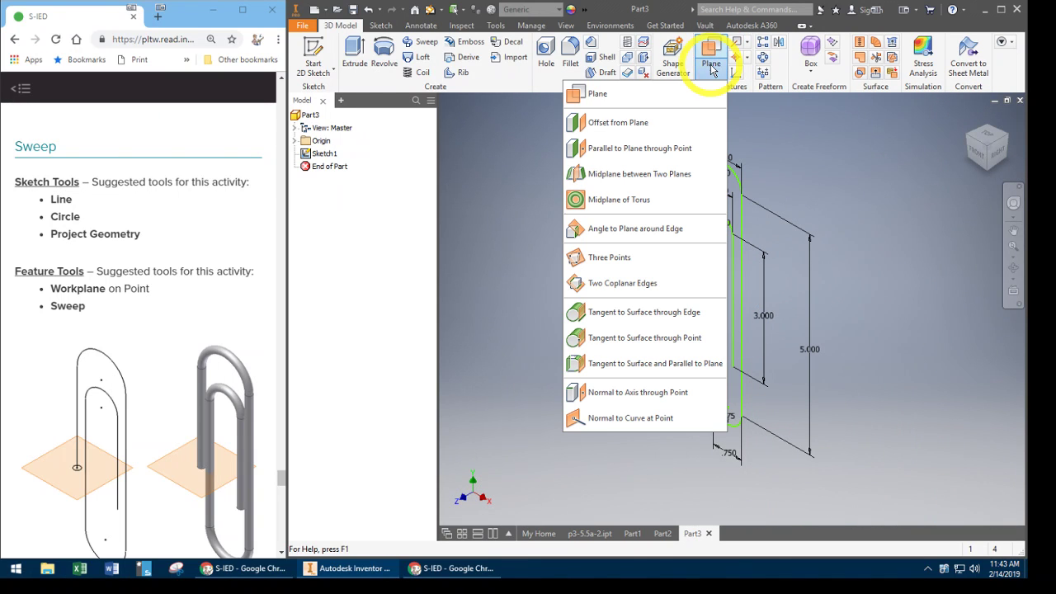
{"action": "left_click", "coordinate": [597, 94]}
{"action": "left_click", "coordinate": [710, 335]}
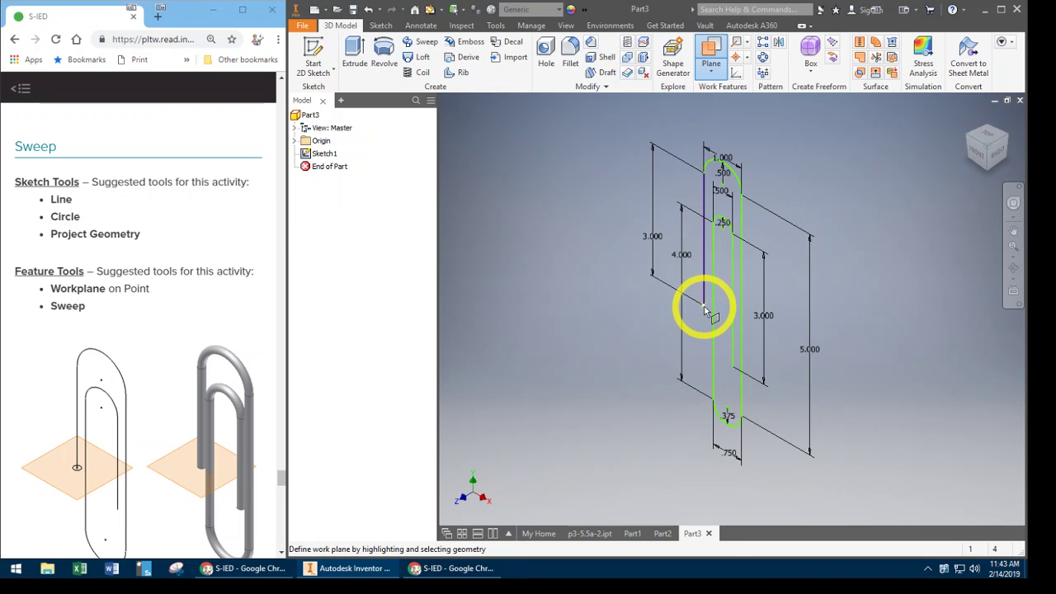
{"action": "left_click", "coordinate": [704, 307]}
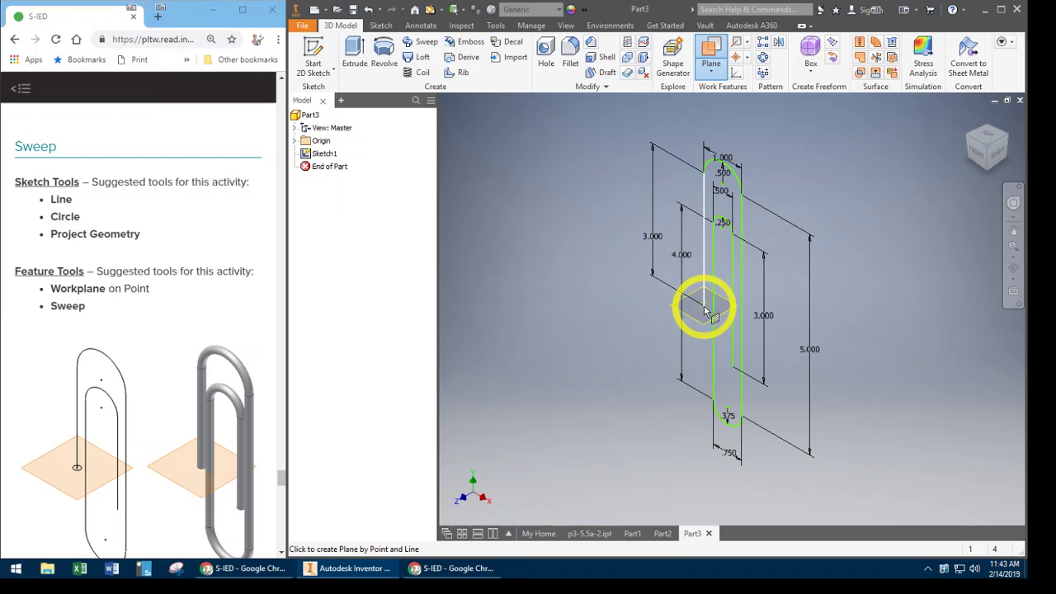
{"action": "left_click", "coordinate": [705, 307]}
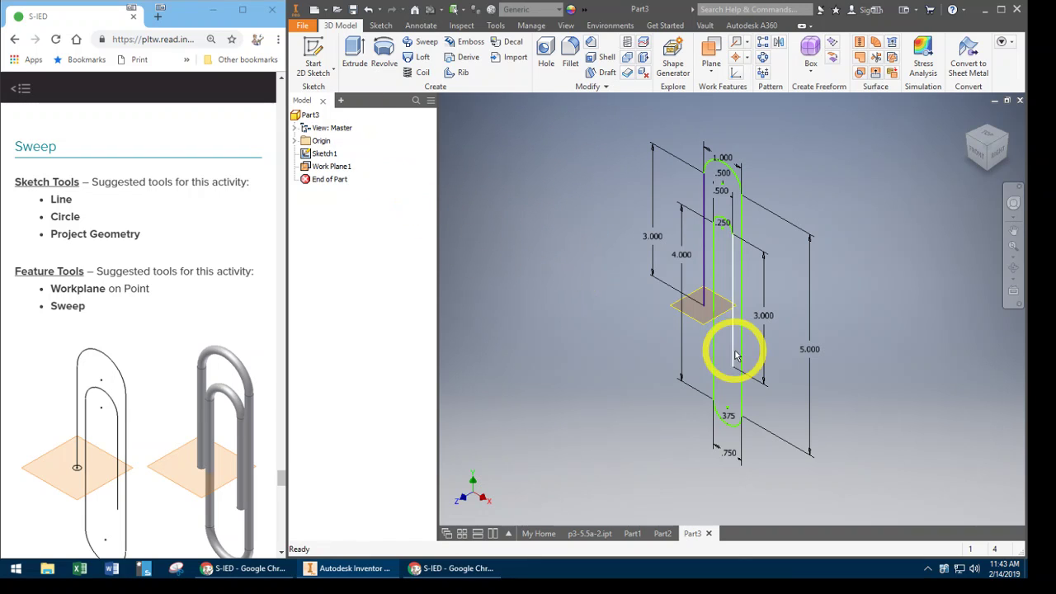
- Sketch a .1 in diameter circle on the new work plane, centred on the path's endpoint, and finish the sketch
{"action": "right_click", "coordinate": [686, 318]}
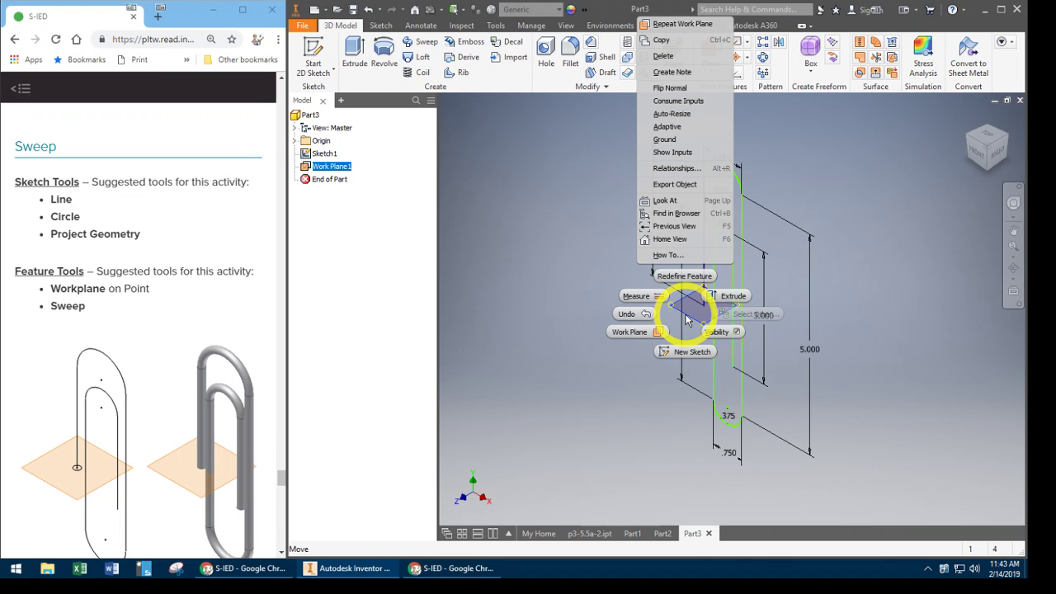
{"action": "left_click", "coordinate": [684, 352]}
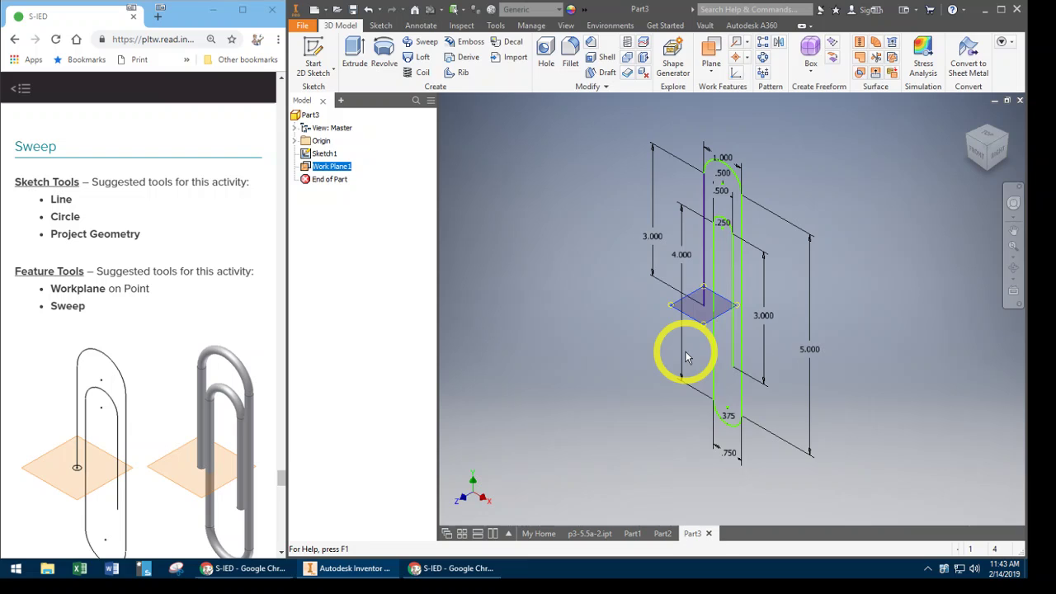
{"action": "scroll", "coordinate": [746, 378], "scroll_direction": "down", "scroll_amount": 5}
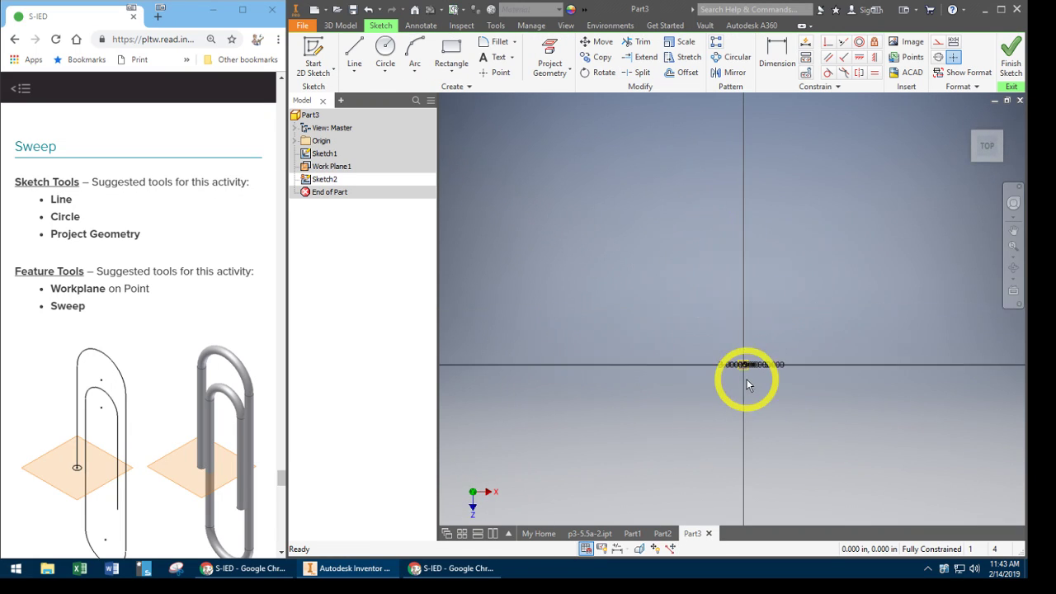
{"action": "scroll", "coordinate": [749, 346], "scroll_direction": "up", "scroll_amount": 3}
{"action": "scroll", "coordinate": [755, 323], "scroll_direction": "down", "scroll_amount": 4}
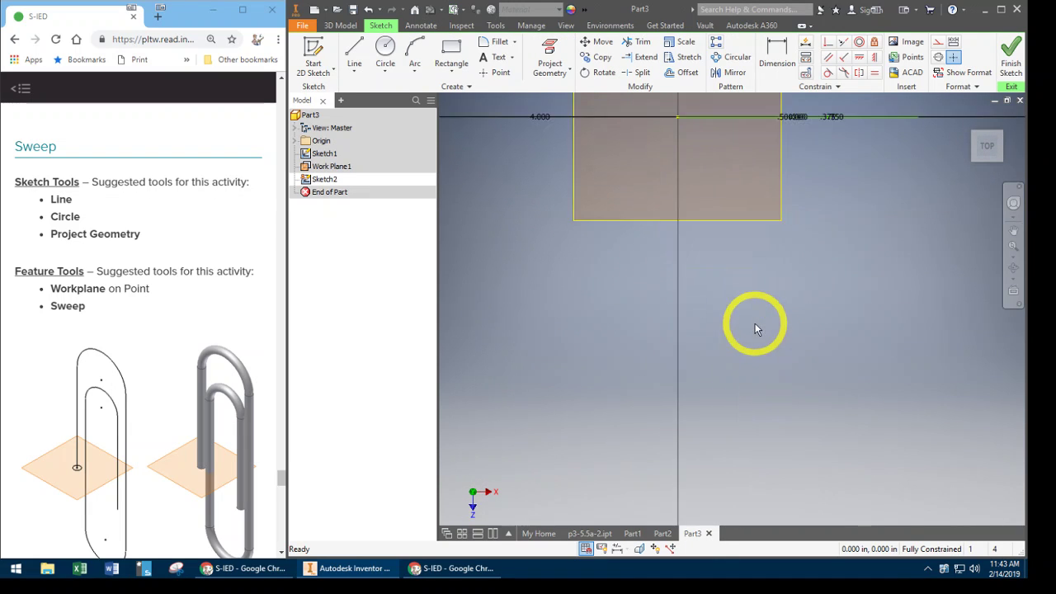
{"action": "middle_click_drag", "start_coordinate": [755, 324], "coordinate": [762, 446]}
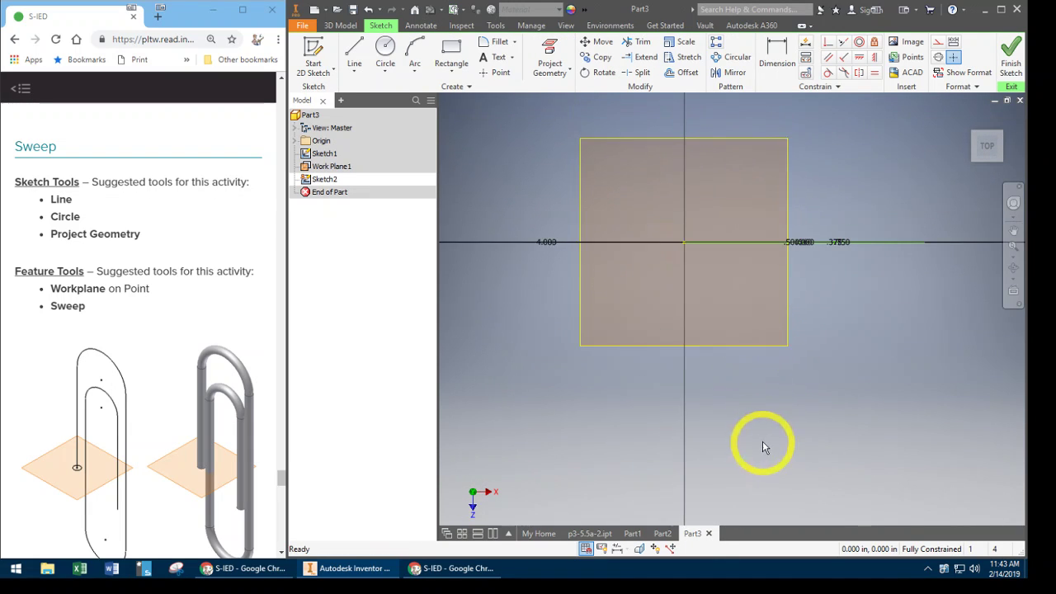
{"action": "left_click", "coordinate": [385, 51]}
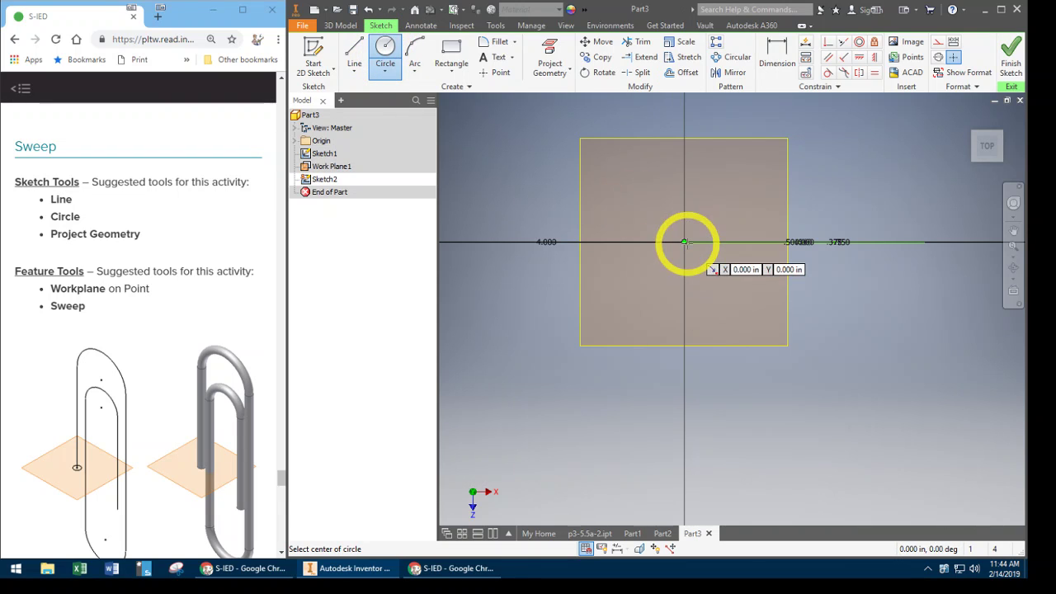
{"action": "left_click", "coordinate": [684, 241]}
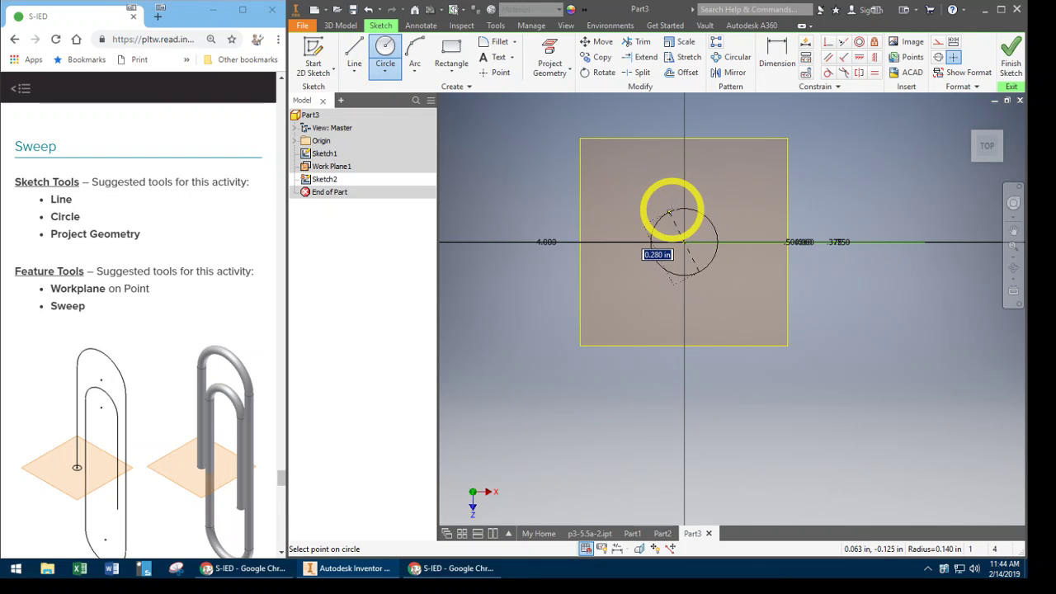
{"action": "type", "text": ".1"}
{"action": "key", "text": "Return"}
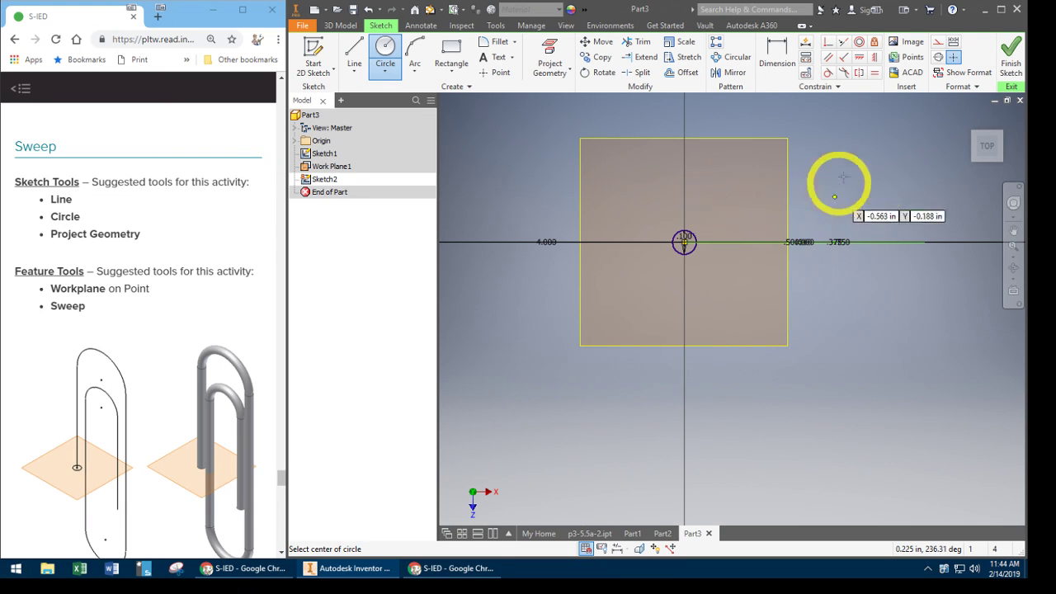
{"action": "left_click", "coordinate": [1008, 60]}
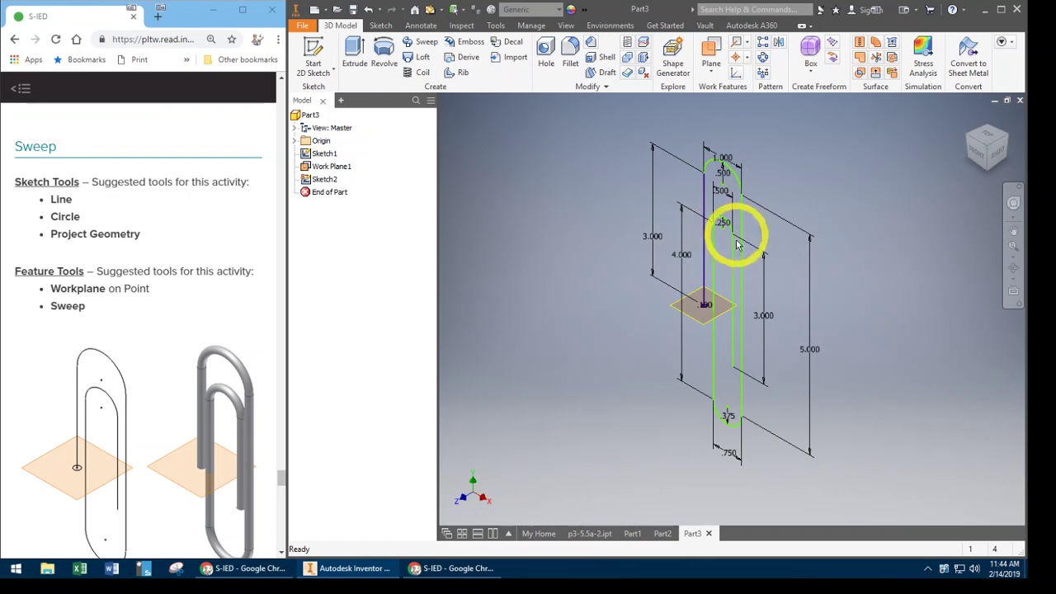
- Sweep the circle profile along the whole paper clip path as a solid, with Path orientation
{"action": "left_click", "coordinate": [419, 43]}
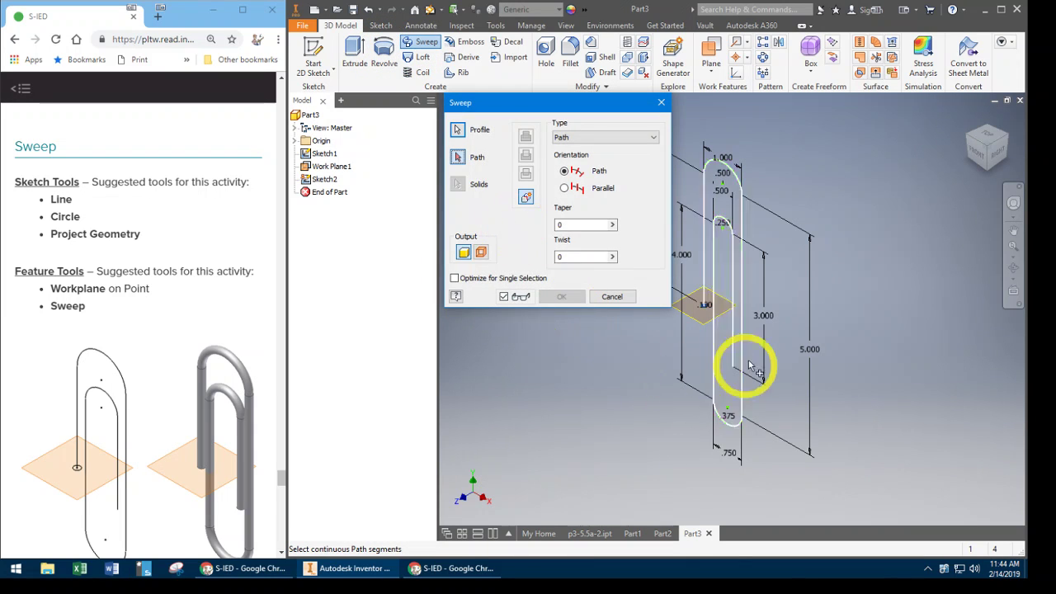
{"action": "scroll", "coordinate": [749, 365], "scroll_direction": "down", "scroll_amount": 5}
{"action": "middle_click_drag", "start_coordinate": [723, 344], "coordinate": [820, 341]}
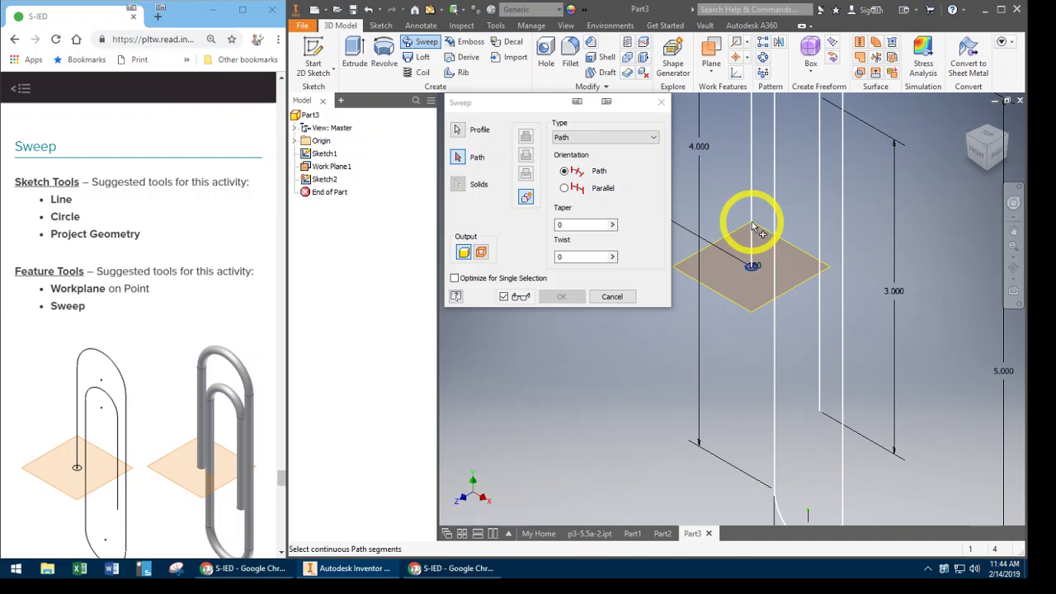
{"action": "left_click", "coordinate": [842, 226]}
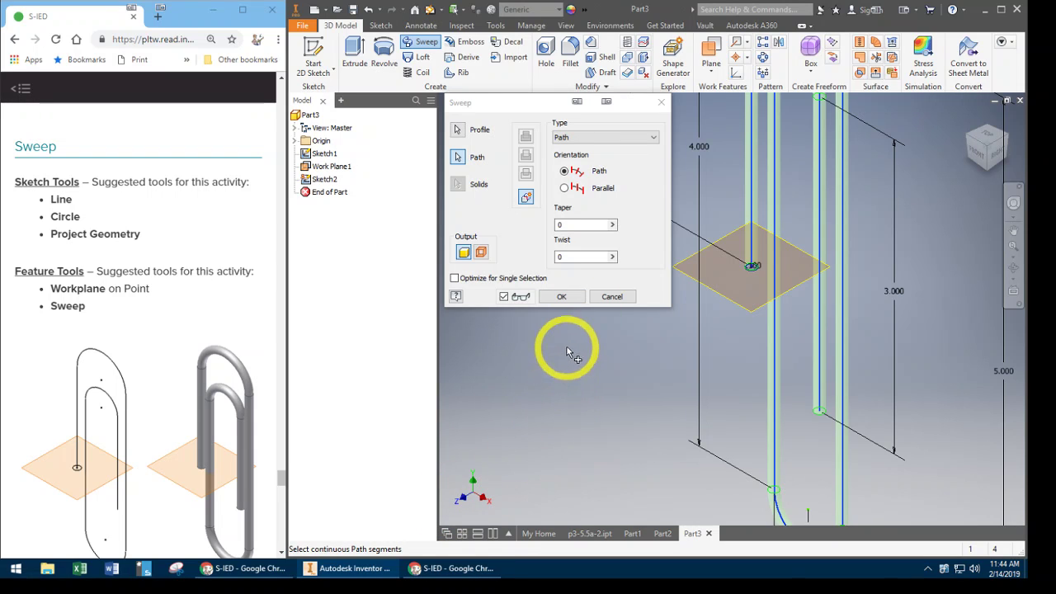
{"action": "left_click", "coordinate": [562, 300]}
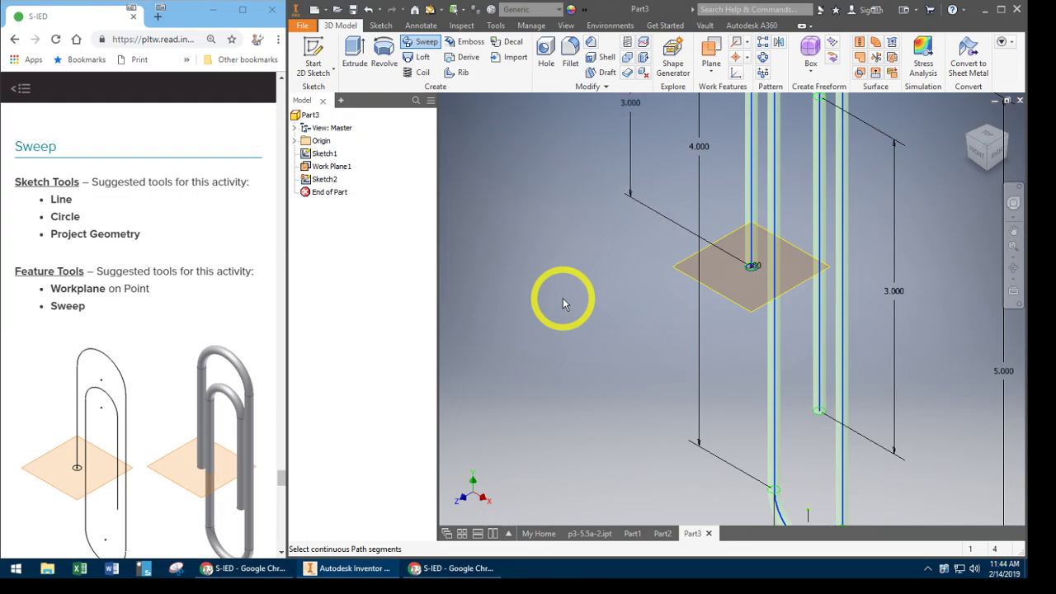
- Hide the work plane at the end of the paper clip wire
{"action": "left_click", "coordinate": [968, 117]}
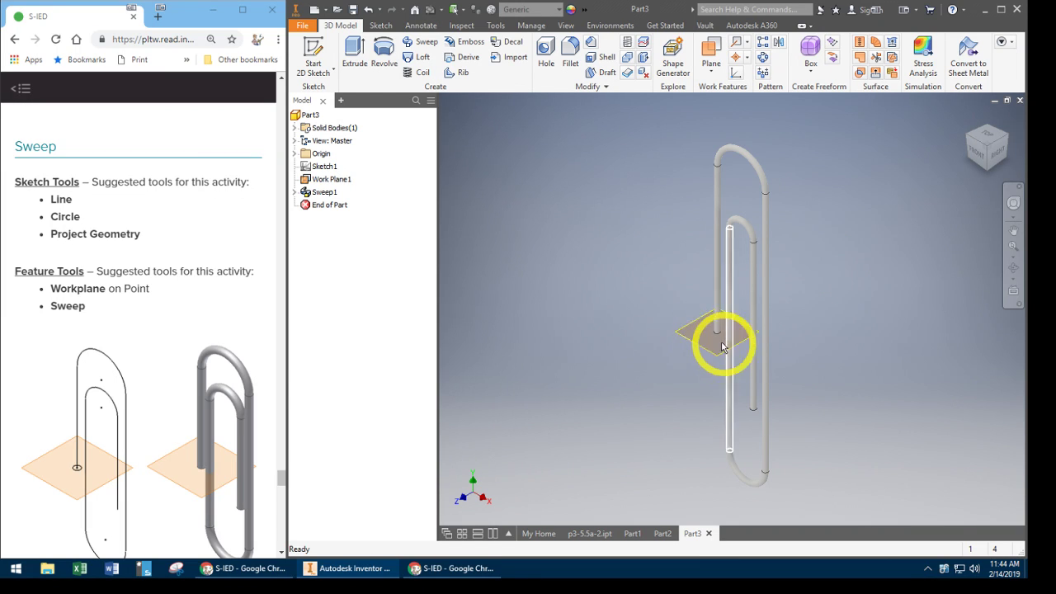
{"action": "right_click", "coordinate": [311, 180]}
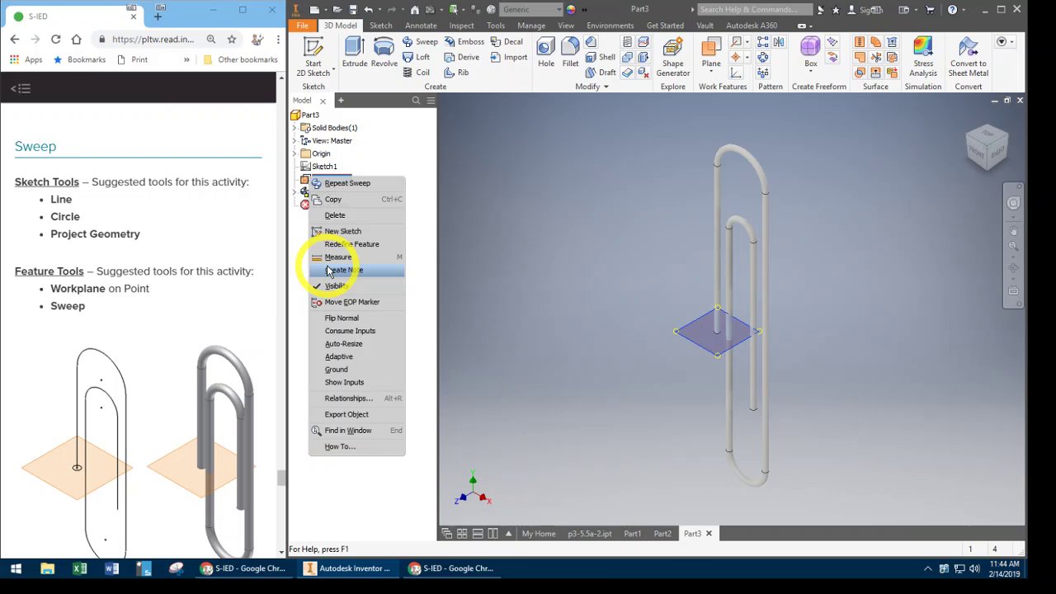
{"action": "left_click", "coordinate": [320, 287]}
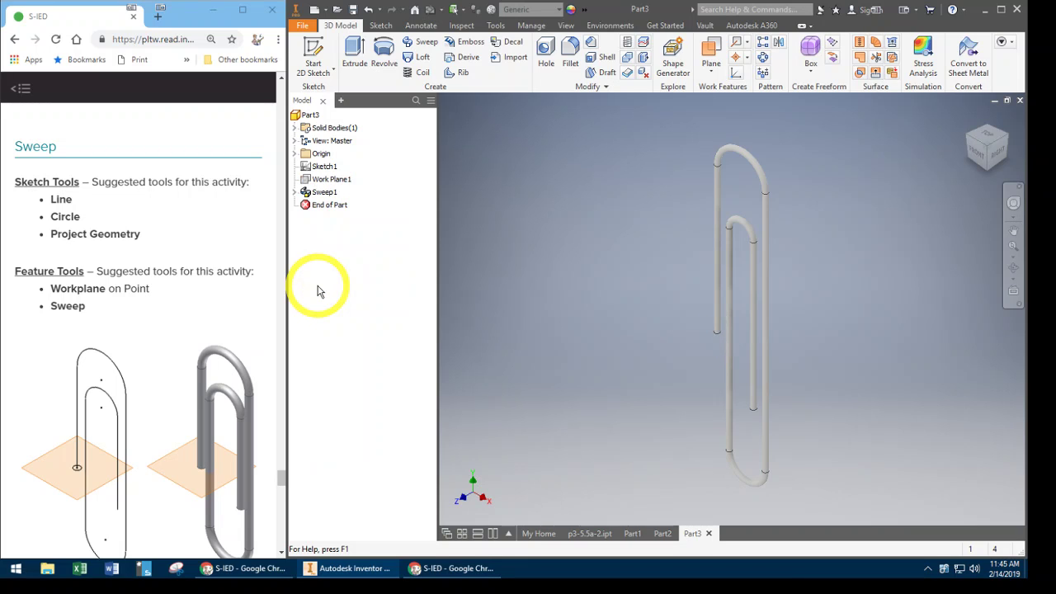